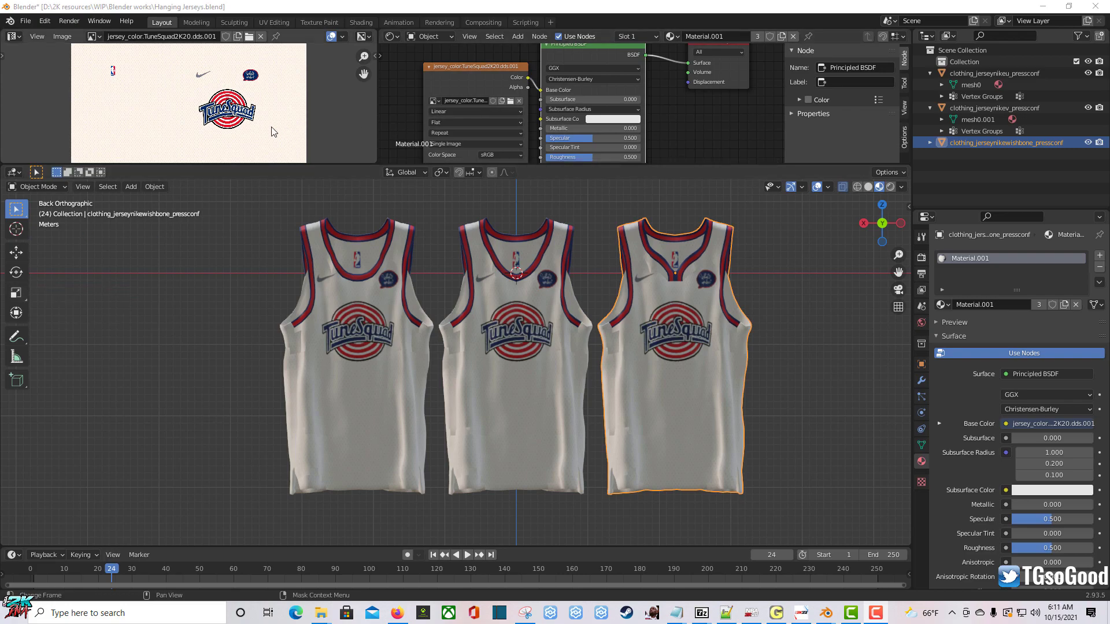
- Zoom in and back out on the jersey color texture in the Image Editor
{"action": "scroll", "coordinate": [247, 133], "scroll_direction": "down", "scroll_amount": 1}
{"action": "scroll", "coordinate": [247, 133], "scroll_direction": "down", "scroll_amount": 1}
{"action": "scroll", "coordinate": [242, 135], "scroll_direction": "down", "scroll_amount": 1}
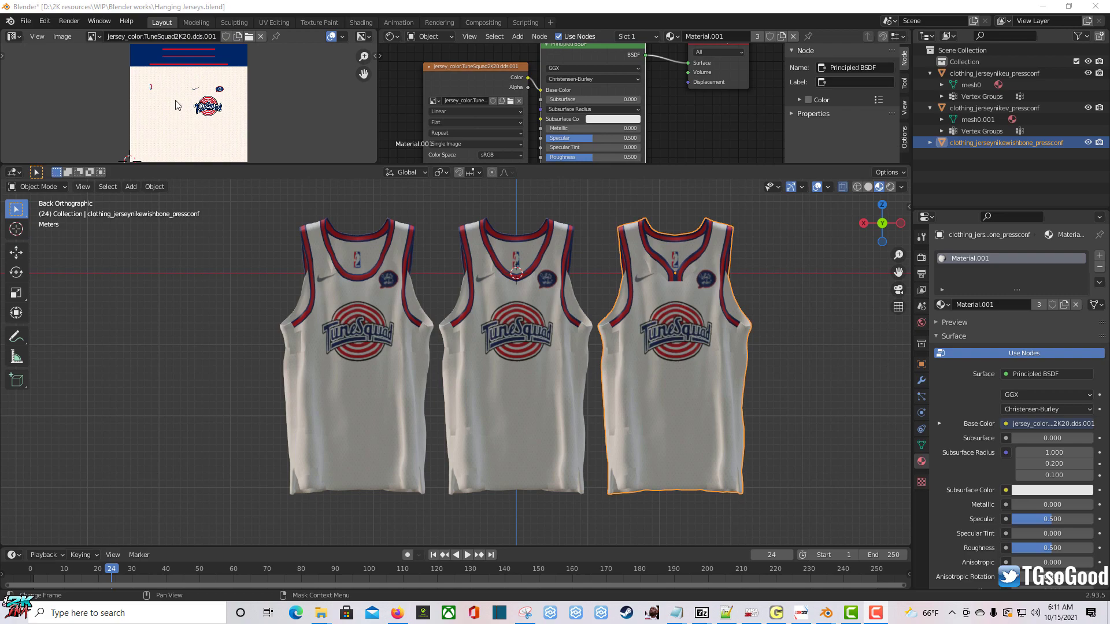
{"action": "scroll", "coordinate": [199, 115], "scroll_direction": "up", "scroll_amount": 1}
{"action": "scroll", "coordinate": [199, 119], "scroll_direction": "up", "scroll_amount": 1}
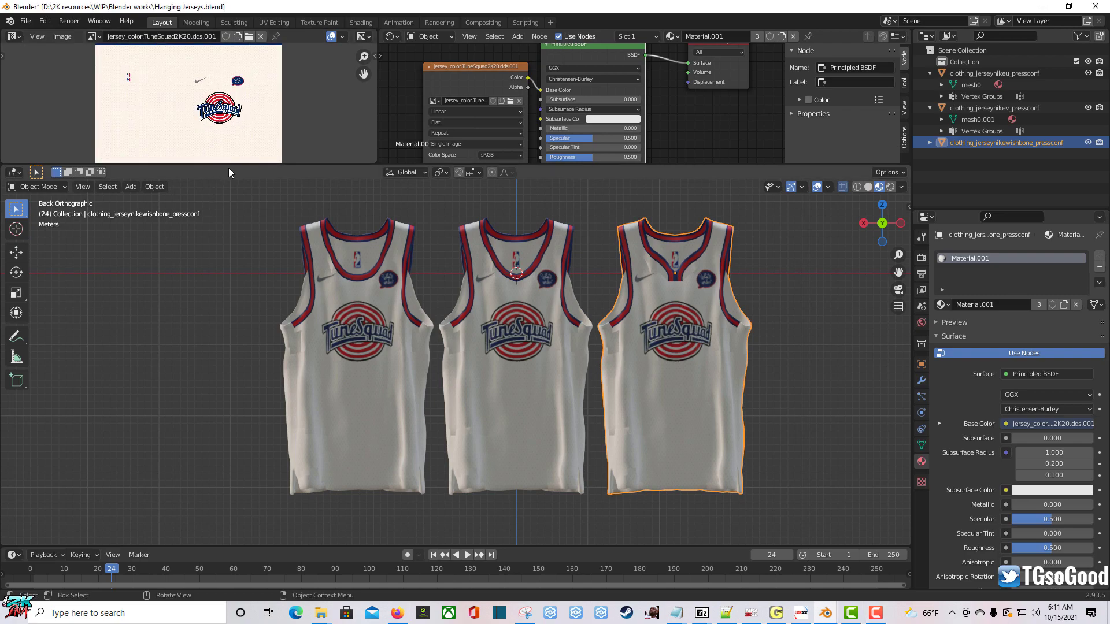
- Enlarge the top editors, zoom around the jersey texture, then restore the large 3D viewport
{"action": "mouse_move", "coordinate": [234, 166]}
{"action": "left_mouse_down"}
{"action": "mouse_move", "coordinate": [219, 438]}
{"action": "mouse_move", "coordinate": [217, 423]}
{"action": "left_mouse_up"}
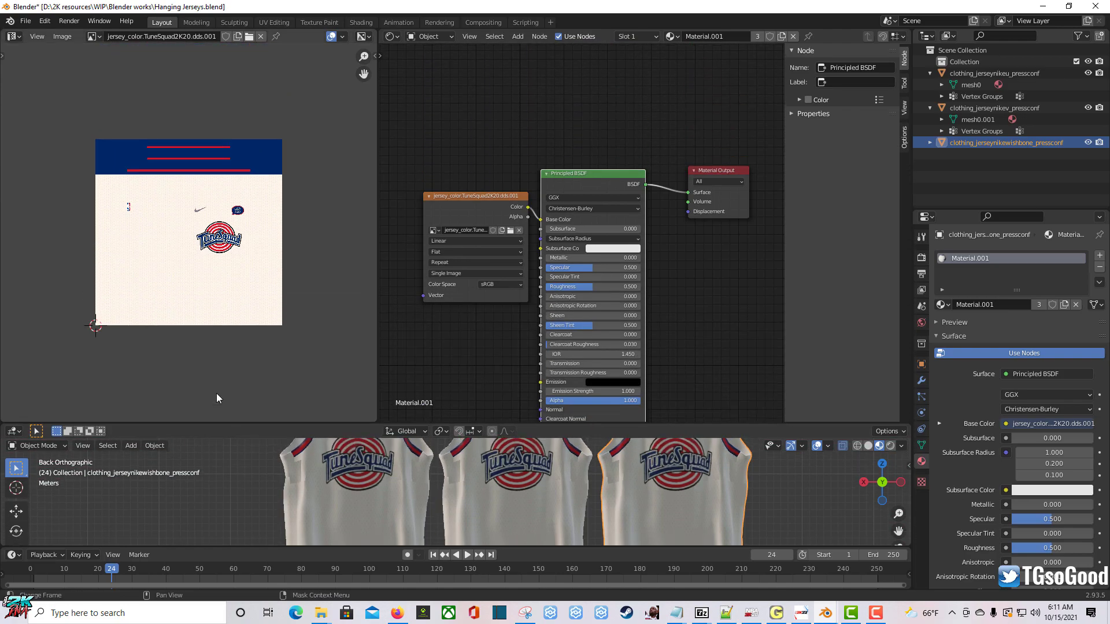
{"action": "scroll", "coordinate": [214, 376], "scroll_direction": "up", "scroll_amount": 3}
{"action": "scroll", "coordinate": [203, 323], "scroll_direction": "down", "scroll_amount": 1}
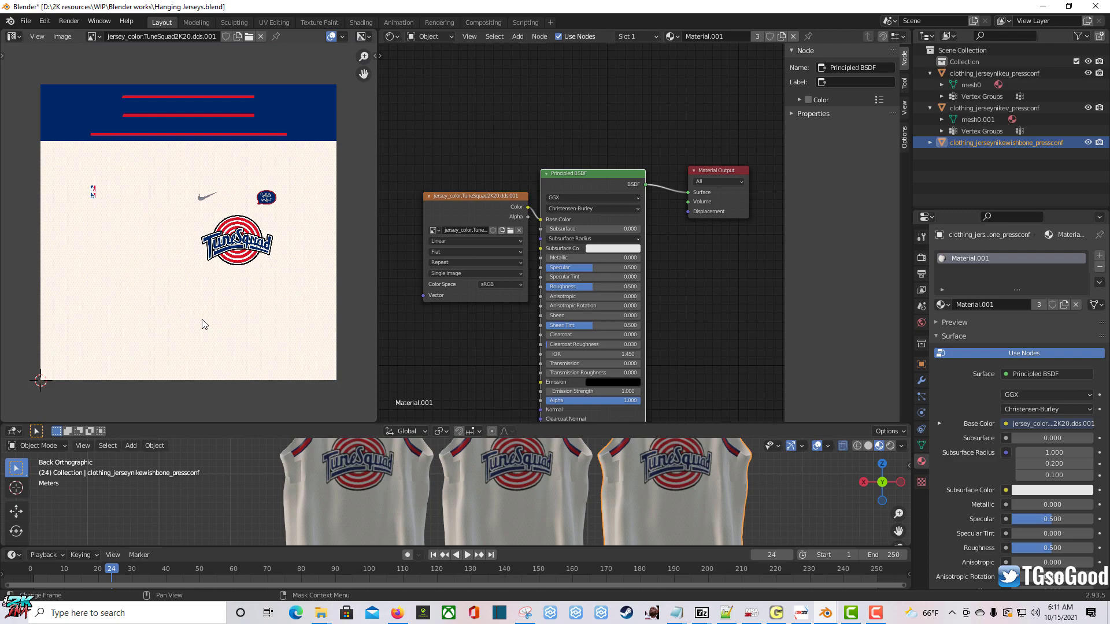
{"action": "scroll", "coordinate": [203, 323], "scroll_direction": "up", "scroll_amount": 1}
{"action": "scroll", "coordinate": [202, 324], "scroll_direction": "up", "scroll_amount": 1}
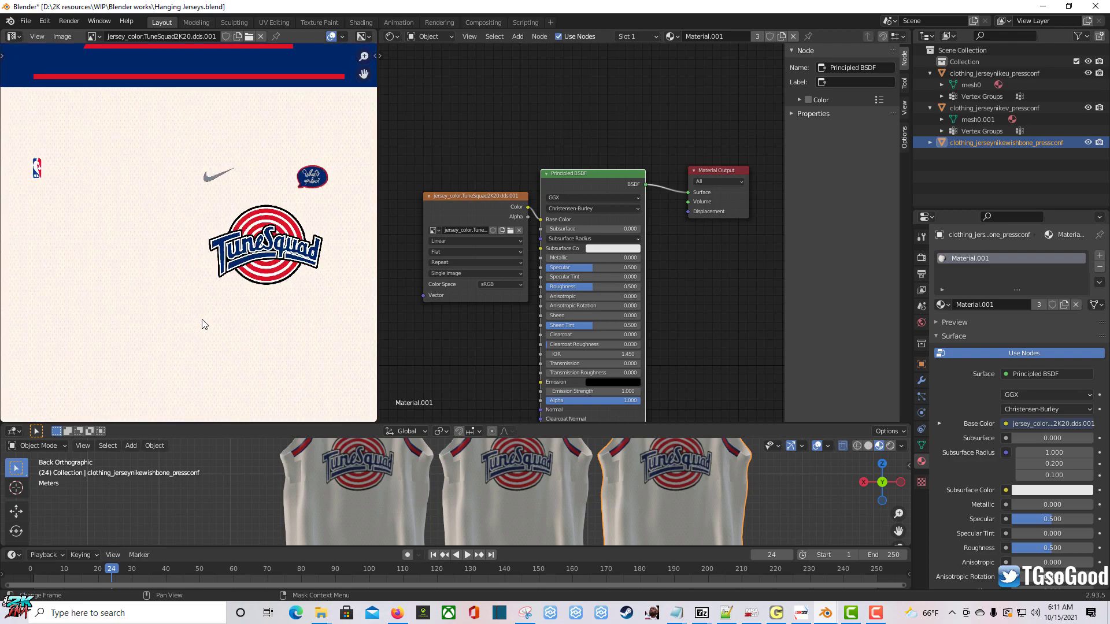
{"action": "scroll", "coordinate": [203, 324], "scroll_direction": "down", "scroll_amount": 2}
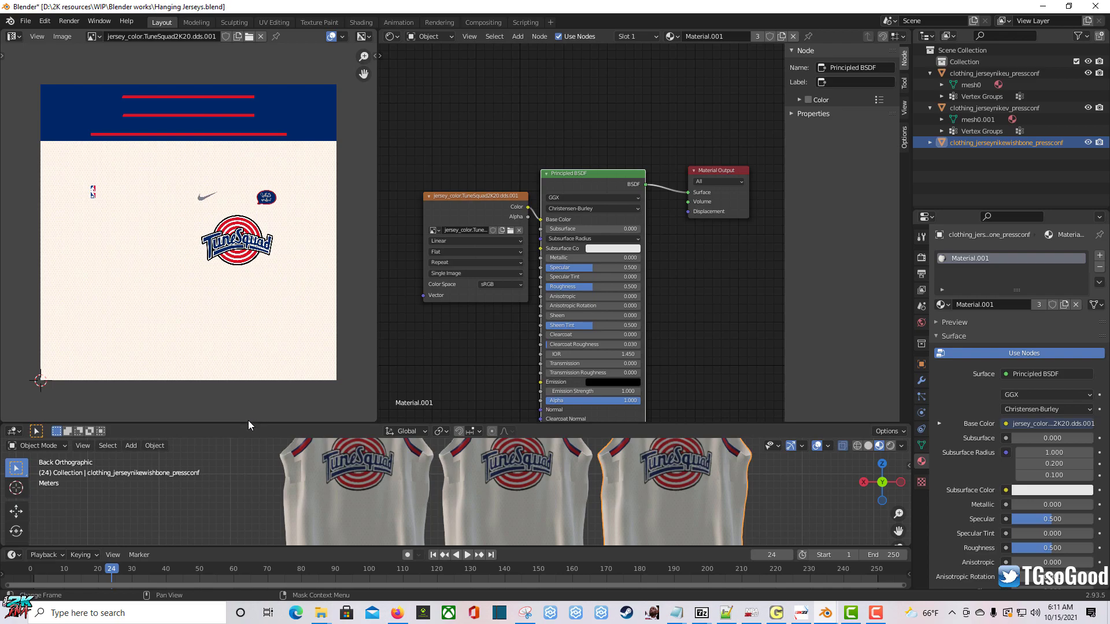
{"action": "left_click_drag", "start_coordinate": [249, 423], "coordinate": [258, 151]}
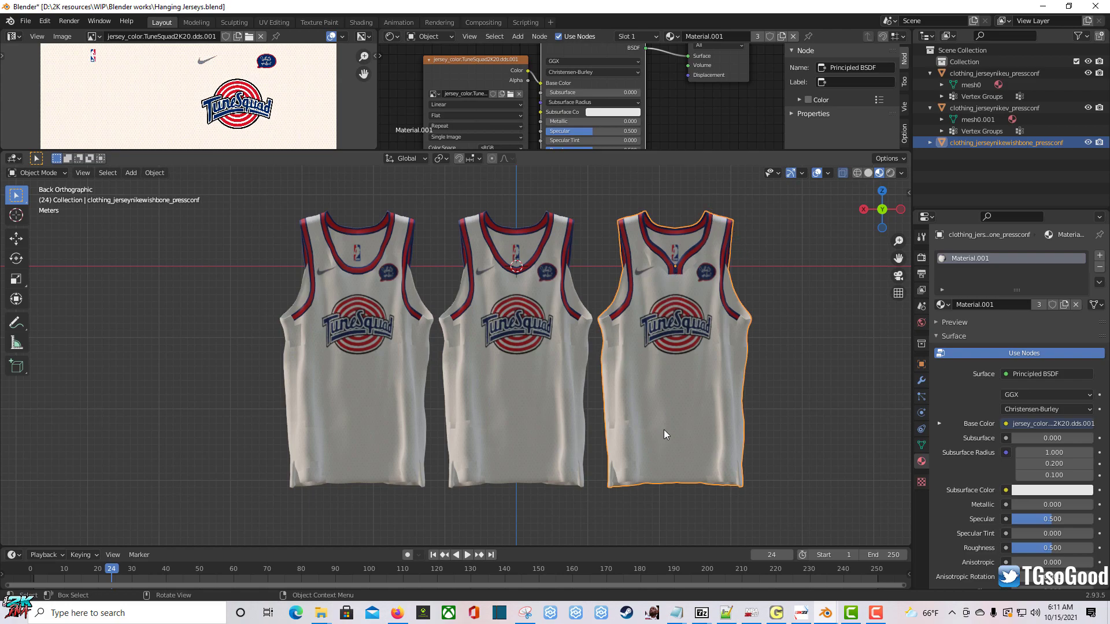
{"action": "mouse_move", "coordinate": [663, 429]}
{"action": "middle_mouse_down"}
{"action": "mouse_move", "coordinate": [456, 418]}
{"action": "mouse_move", "coordinate": [608, 398]}
{"action": "mouse_move", "coordinate": [446, 407]}
{"action": "middle_mouse_up"}
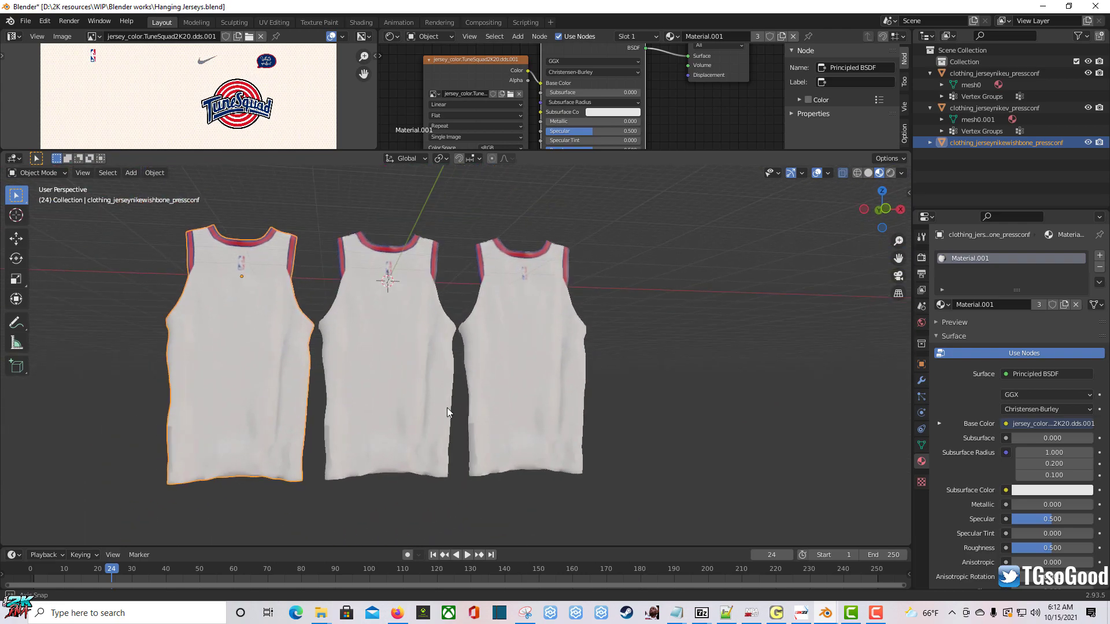
{"action": "scroll", "coordinate": [428, 382], "scroll_direction": "up", "scroll_amount": 2}
{"action": "scroll", "coordinate": [428, 383], "scroll_direction": "up", "scroll_amount": 1}
{"action": "scroll", "coordinate": [428, 383], "scroll_direction": "up", "scroll_amount": 1}
{"action": "middle_click_drag", "start_coordinate": [377, 282], "coordinate": [385, 253]}
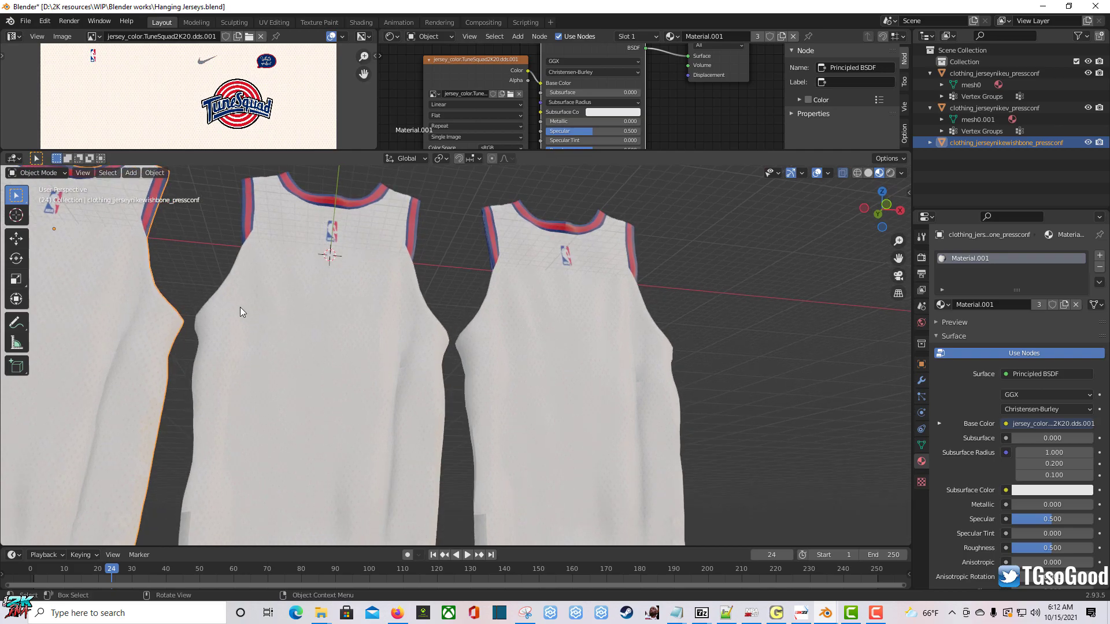
{"action": "mouse_move", "coordinate": [240, 307]}
{"action": "middle_mouse_down"}
{"action": "mouse_move", "coordinate": [343, 324]}
{"action": "mouse_move", "coordinate": [511, 317]}
{"action": "mouse_move", "coordinate": [544, 339]}
{"action": "mouse_move", "coordinate": [525, 348]}
{"action": "mouse_move", "coordinate": [580, 368]}
{"action": "middle_mouse_up"}
{"action": "scroll", "coordinate": [511, 322], "scroll_direction": "down", "scroll_amount": 5}
{"action": "scroll", "coordinate": [523, 332], "scroll_direction": "down", "scroll_amount": 1}
{"action": "scroll", "coordinate": [549, 362], "scroll_direction": "up", "scroll_amount": 1}
{"action": "scroll", "coordinate": [571, 359], "scroll_direction": "up", "scroll_amount": 1}
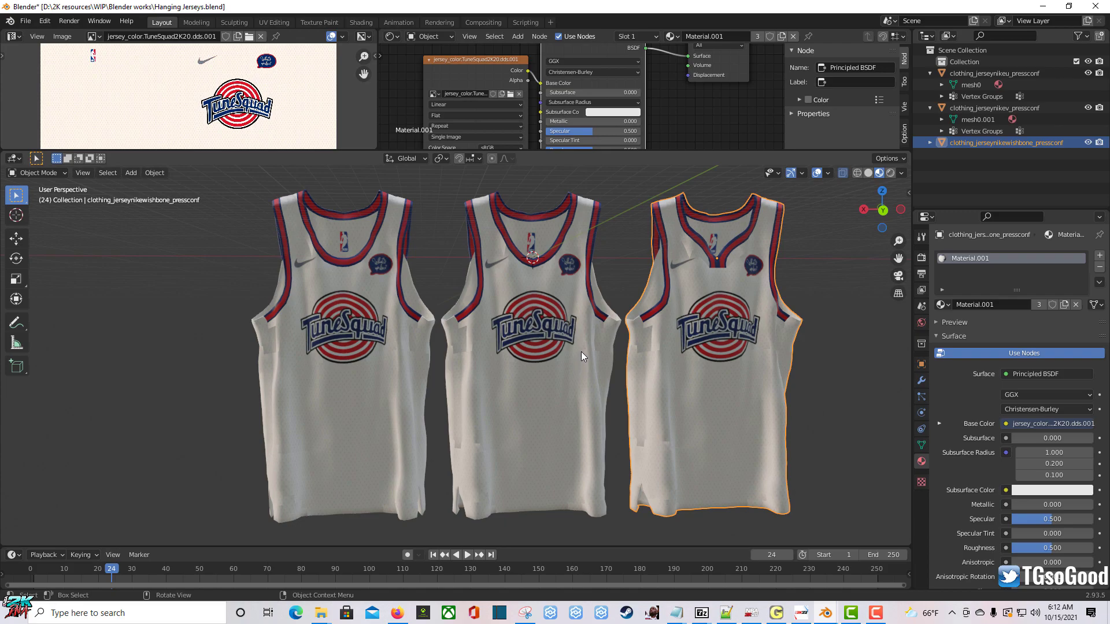
{"action": "key", "text": "ctrl+KP_1"}
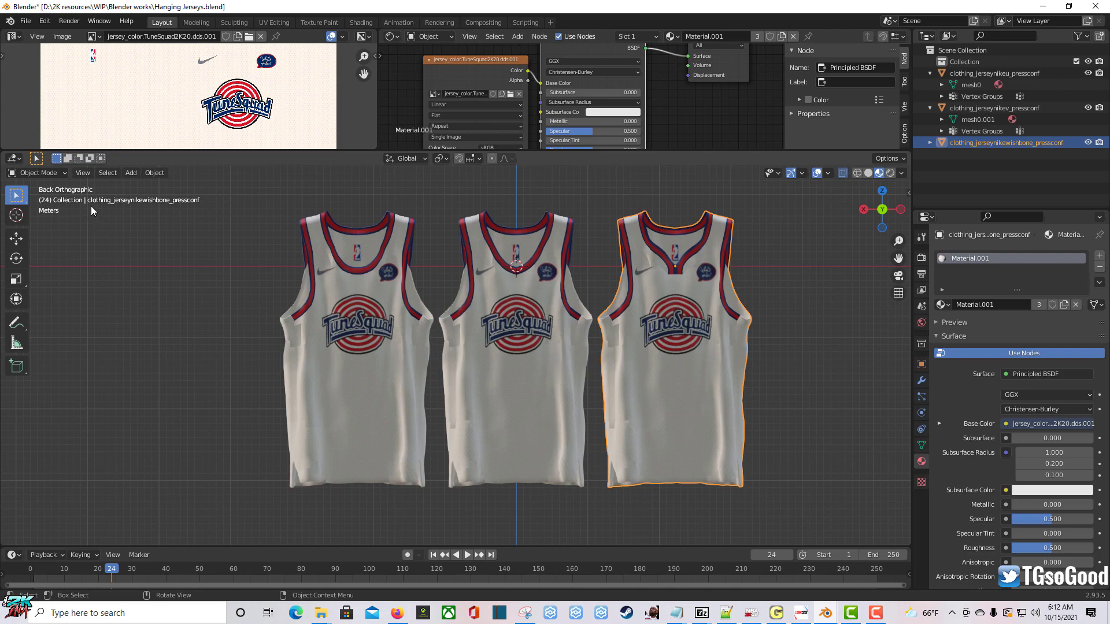
- Take a Viewport Render Image of the three TuneSquad jerseys and browse the image list
{"action": "left_click", "coordinate": [84, 174]}
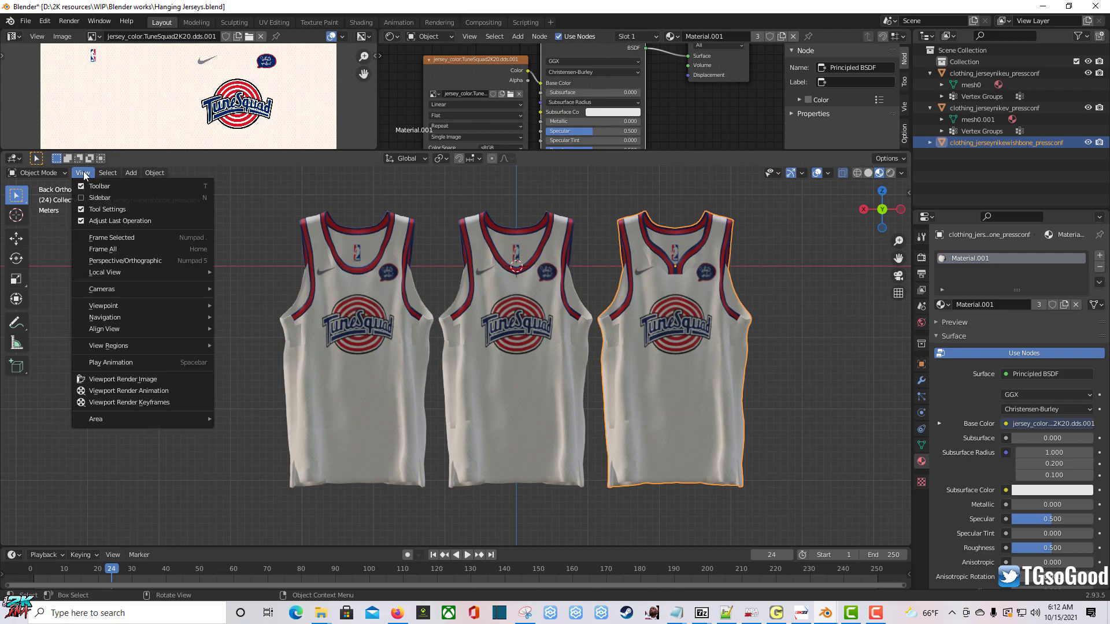
{"action": "left_click", "coordinate": [128, 385]}
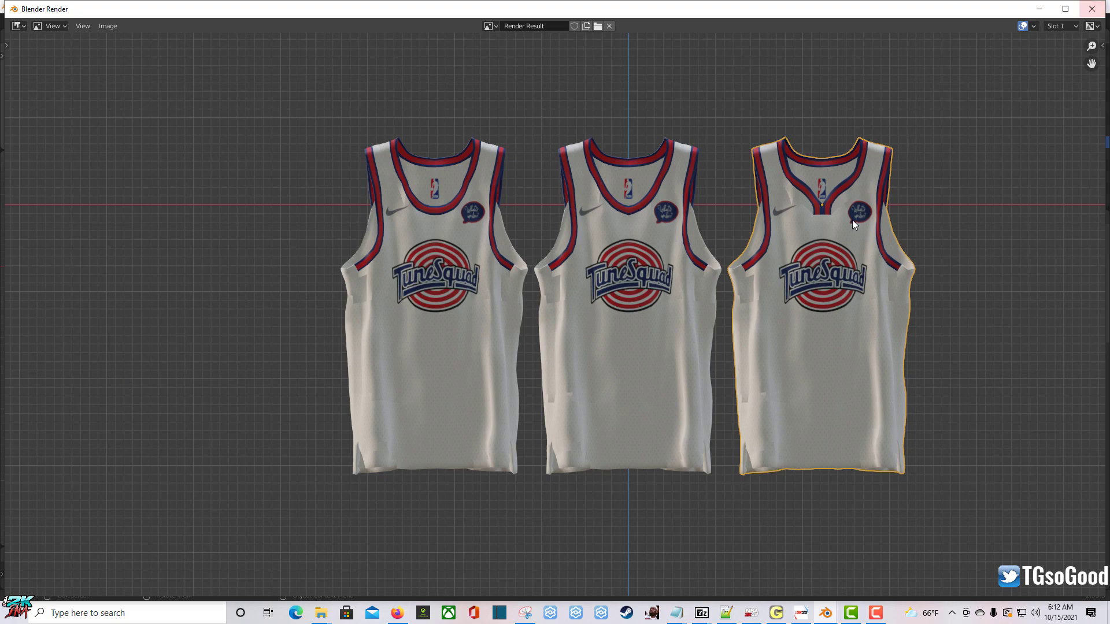
{"action": "left_click", "coordinate": [496, 28]}
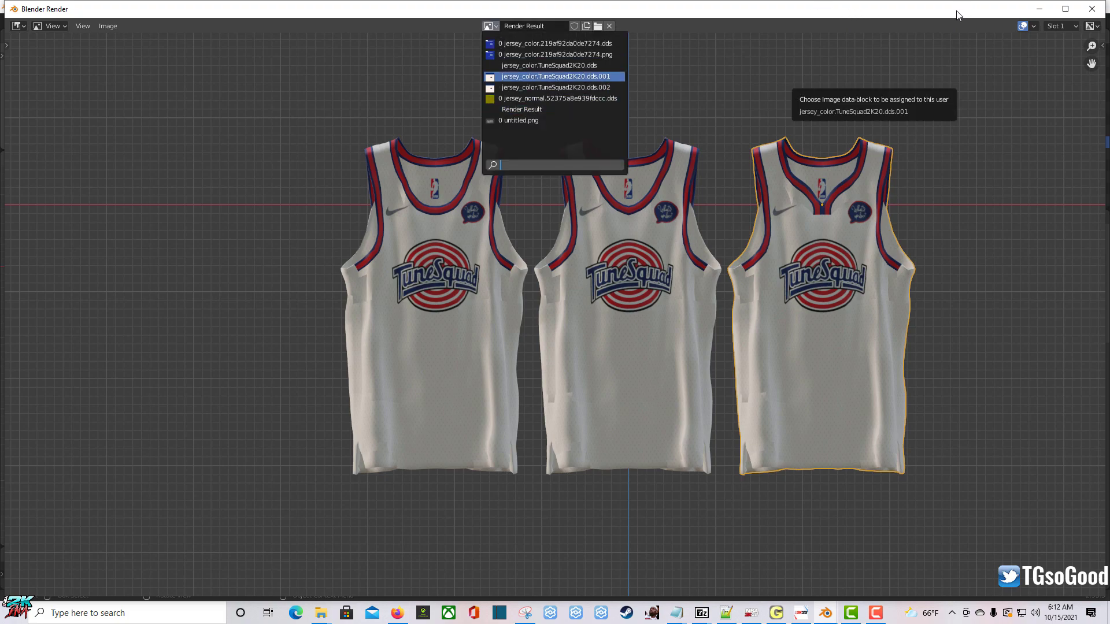
- Render a side-angle viewport snapshot of the jerseys, close it, and return to Back Orthographic
{"action": "left_click", "coordinate": [1097, 12]}
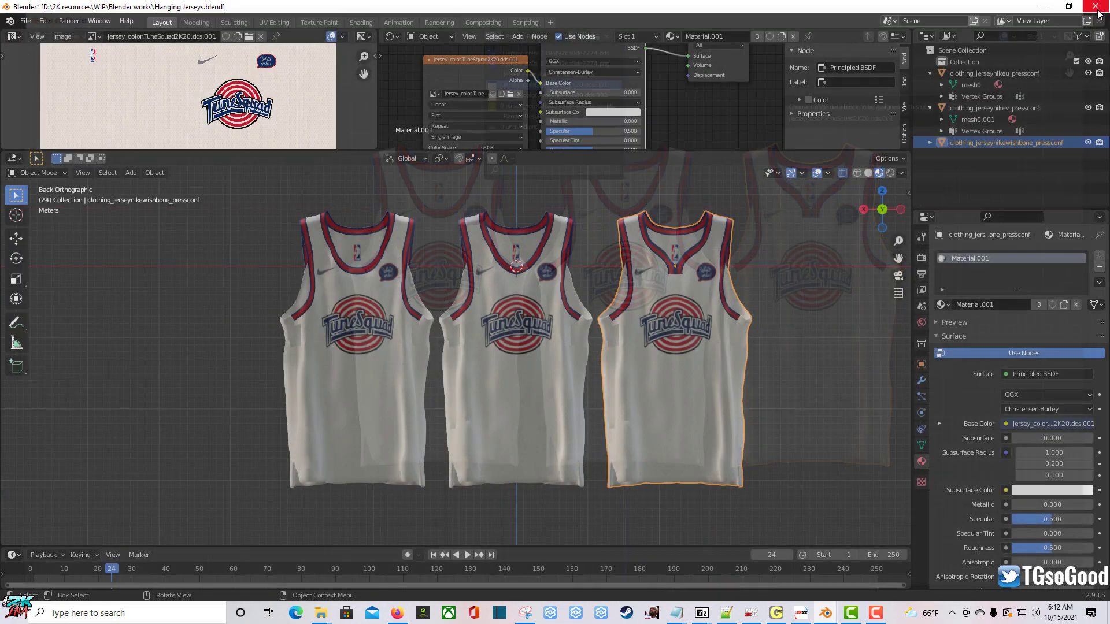
{"action": "mouse_move", "coordinate": [686, 434]}
{"action": "middle_mouse_down"}
{"action": "mouse_move", "coordinate": [546, 433]}
{"action": "mouse_move", "coordinate": [592, 438]}
{"action": "middle_mouse_up"}
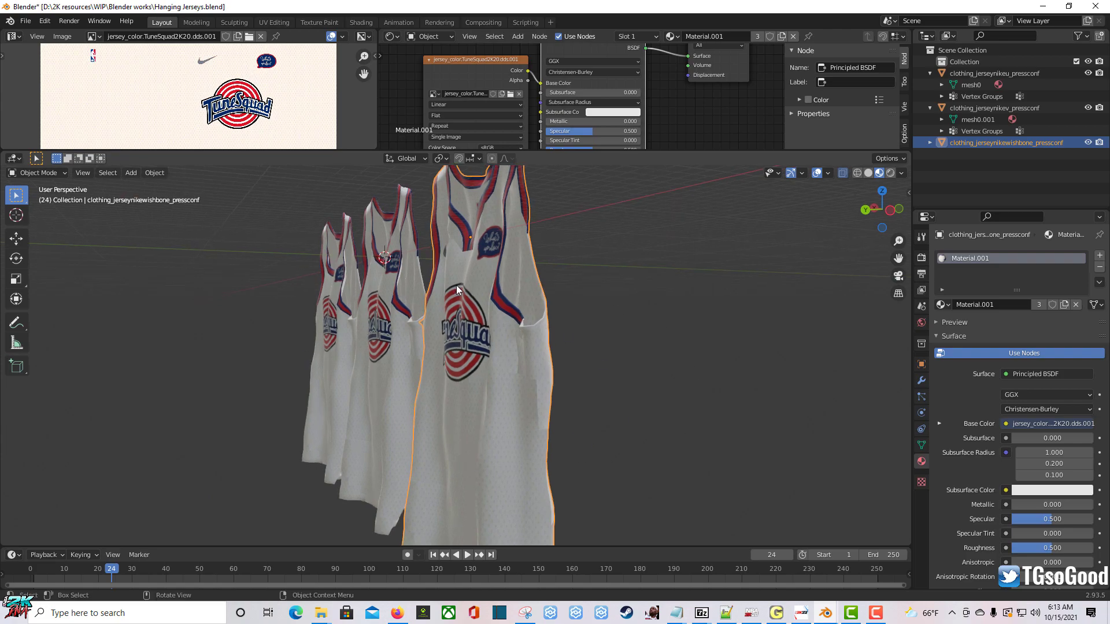
{"action": "left_click", "coordinate": [82, 173]}
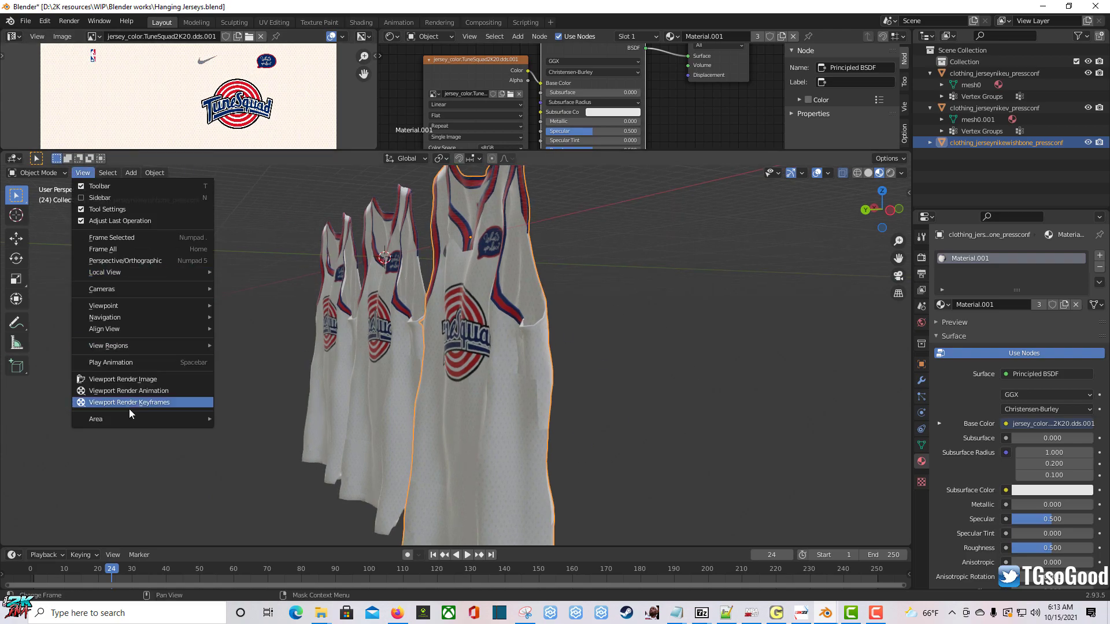
{"action": "left_click", "coordinate": [148, 379]}
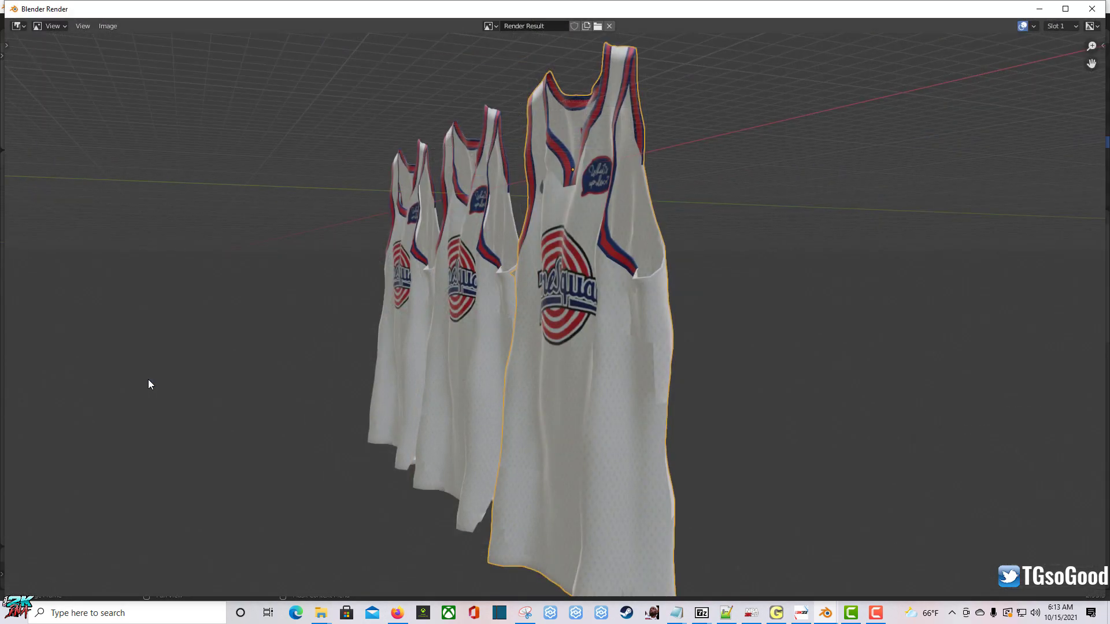
{"action": "left_click", "coordinate": [1091, 9]}
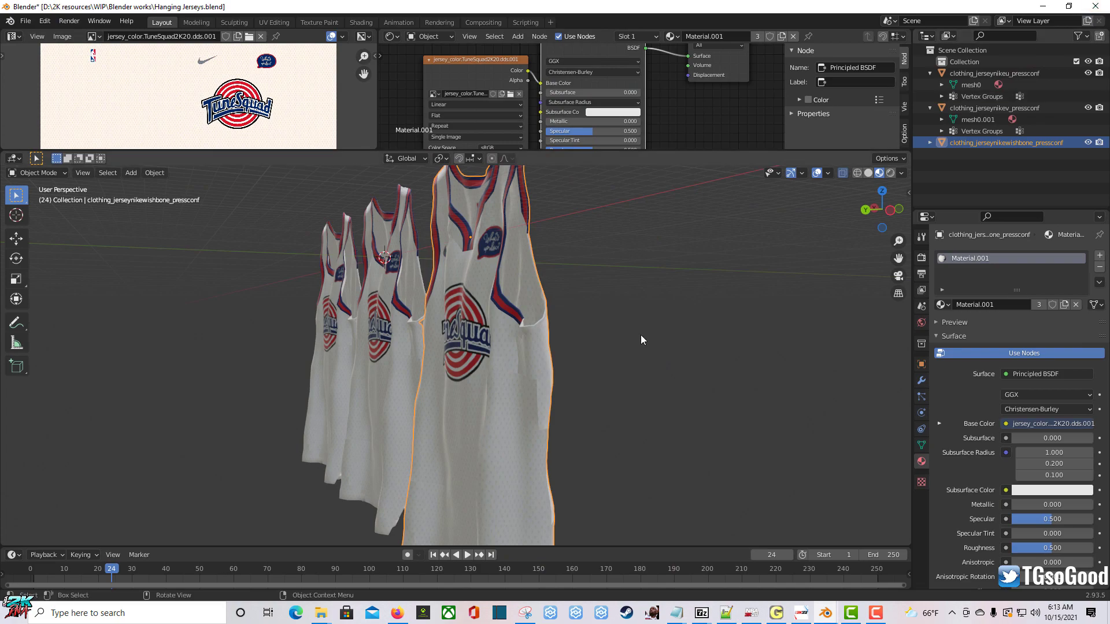
{"action": "key", "text": "ctrl+KP_1"}
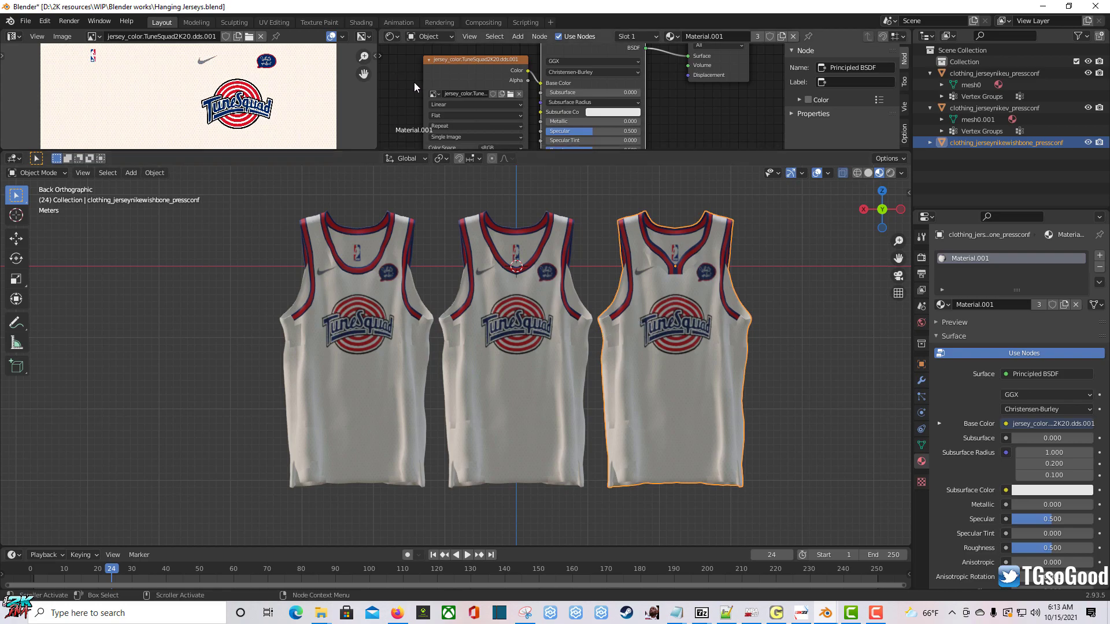
- Drag the editor border down so the Image Texture node settings show above the jerseys
{"action": "left_click_drag", "start_coordinate": [469, 150], "coordinate": [469, 224]}
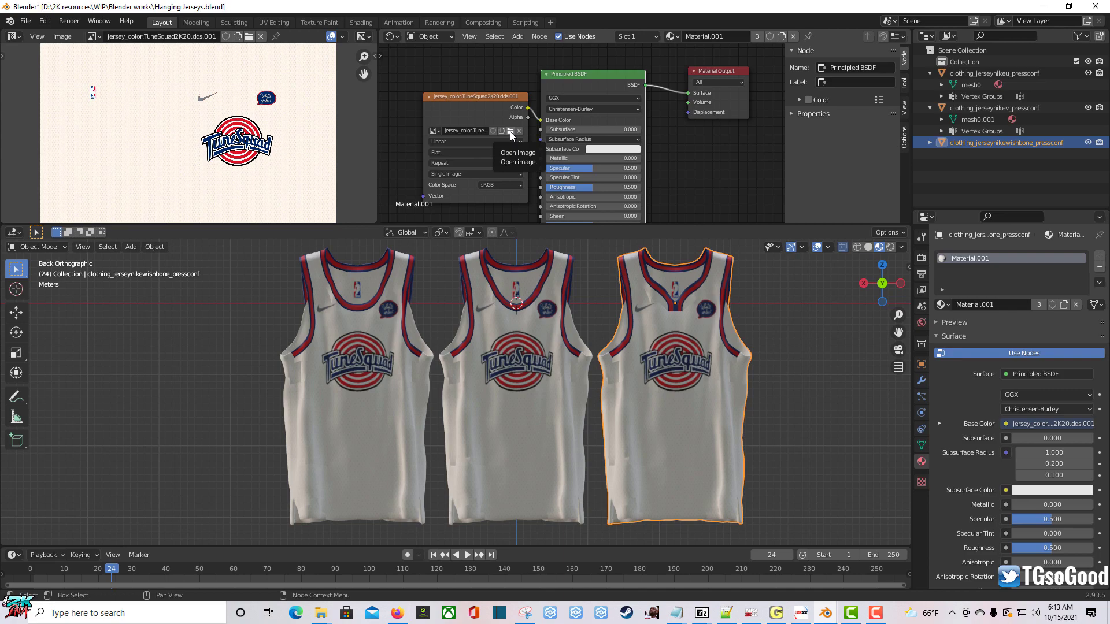
- Load the Clippers jersey_color .png from the Kawhi Leonard folder into the Image Texture node
{"action": "left_click", "coordinate": [511, 132]}
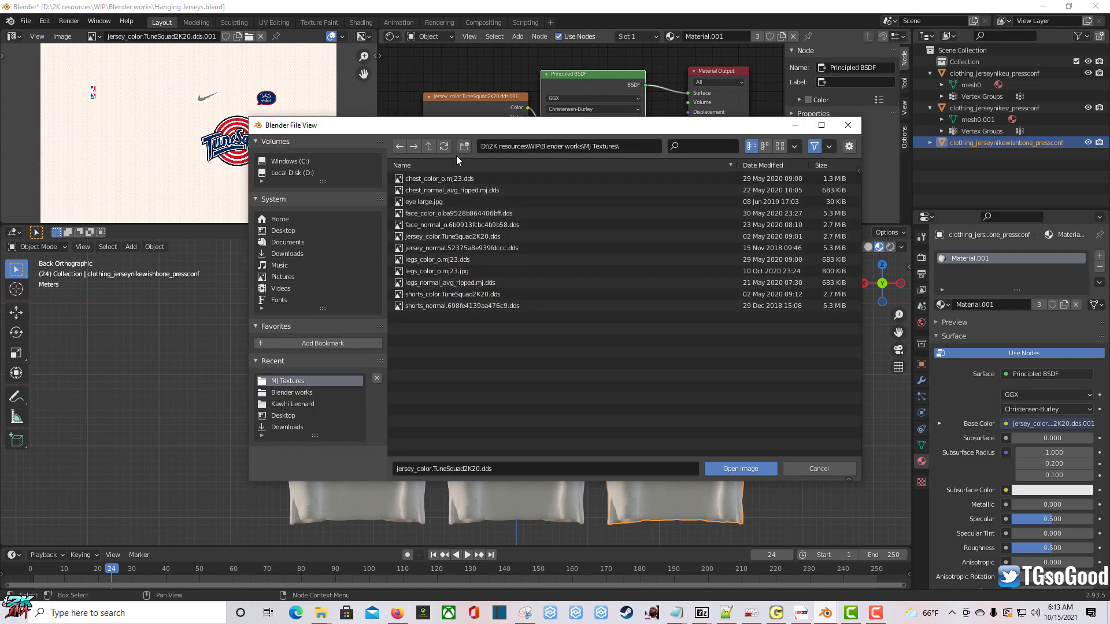
{"action": "left_click", "coordinate": [432, 146]}
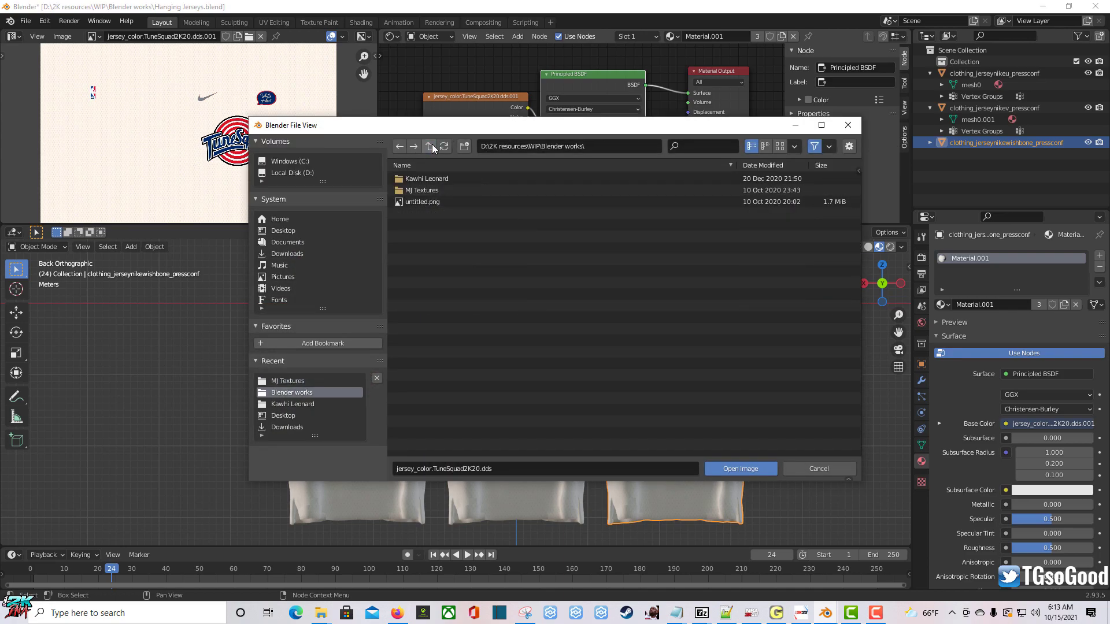
{"action": "left_click", "coordinate": [417, 179]}
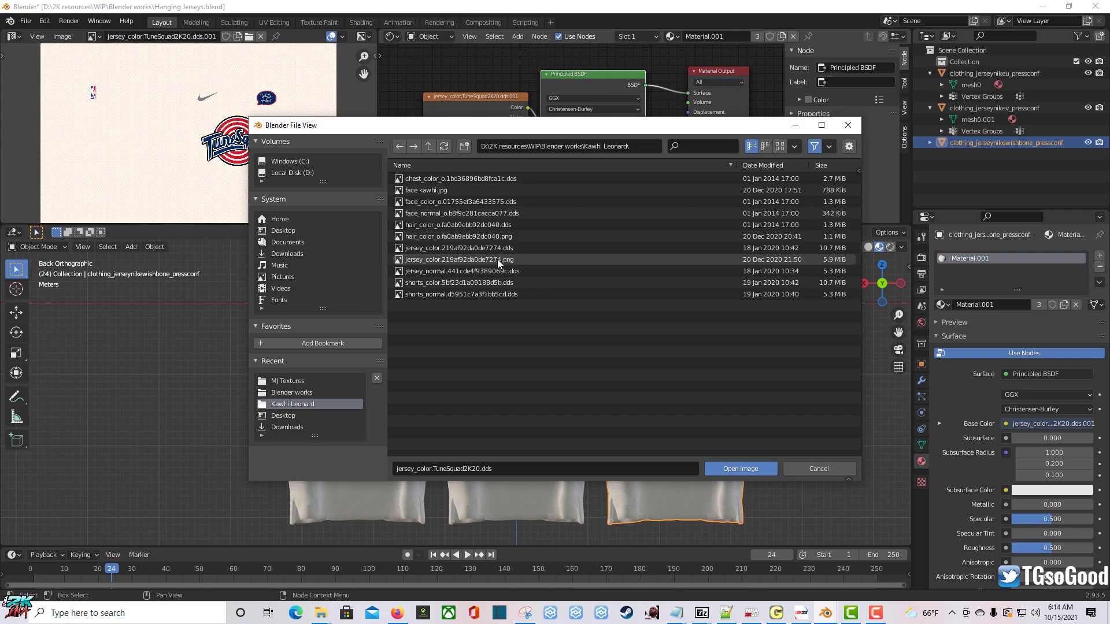
{"action": "double_click", "coordinate": [497, 259]}
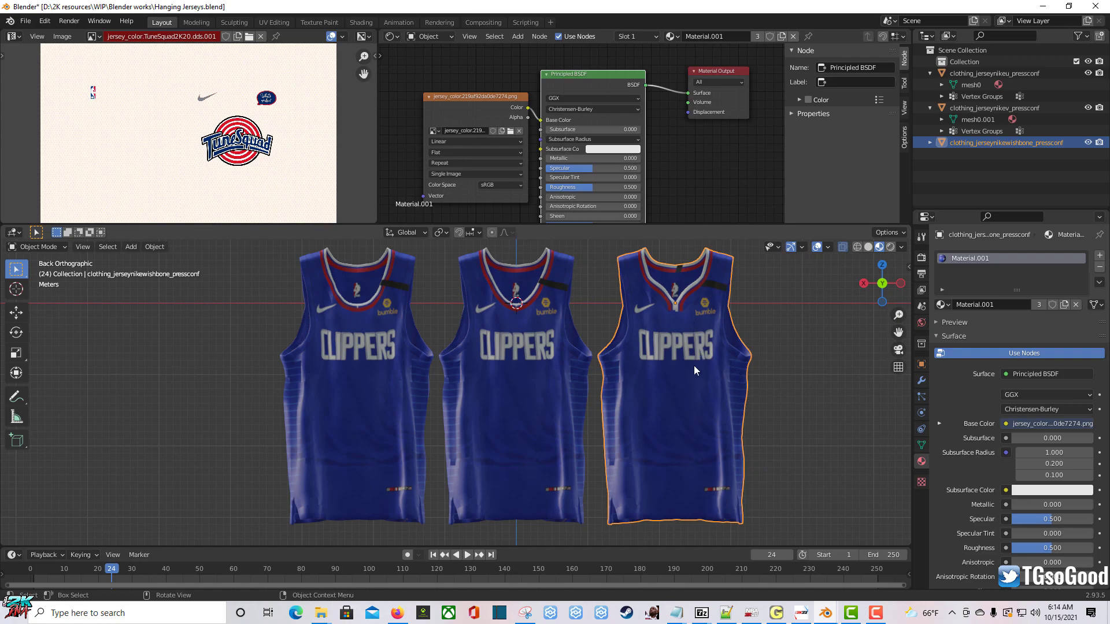
- Take a Viewport Render Image of the Clippers jerseys and pan around the result
{"action": "left_click", "coordinate": [83, 247]}
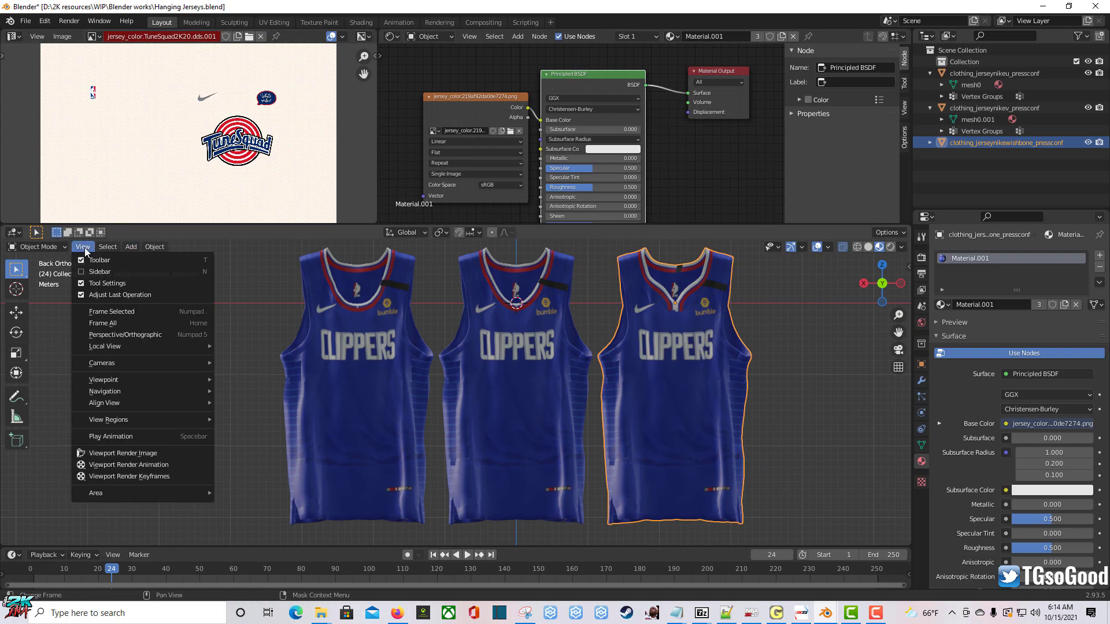
{"action": "left_click", "coordinate": [171, 454]}
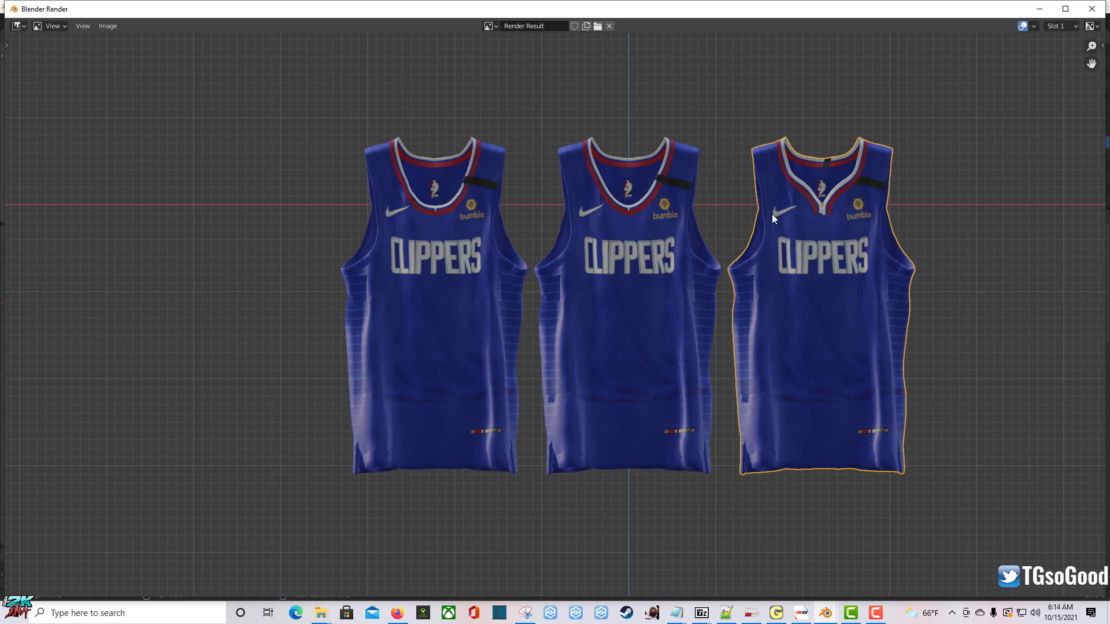
{"action": "middle_click_drag", "start_coordinate": [781, 266], "coordinate": [764, 268]}
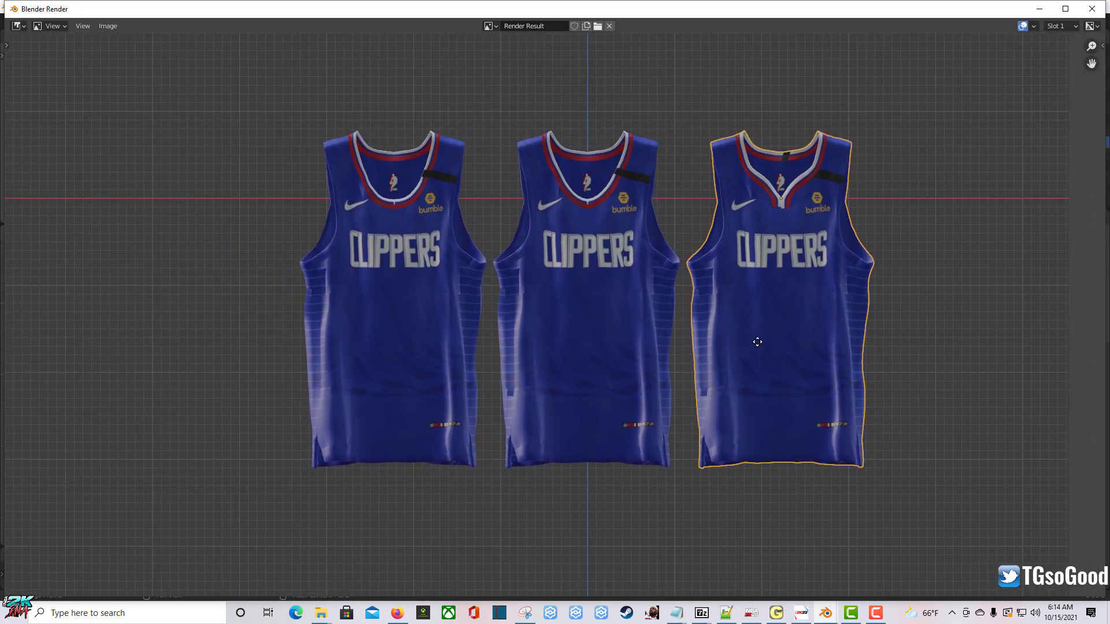
{"action": "middle_click_drag", "start_coordinate": [763, 268], "coordinate": [795, 347]}
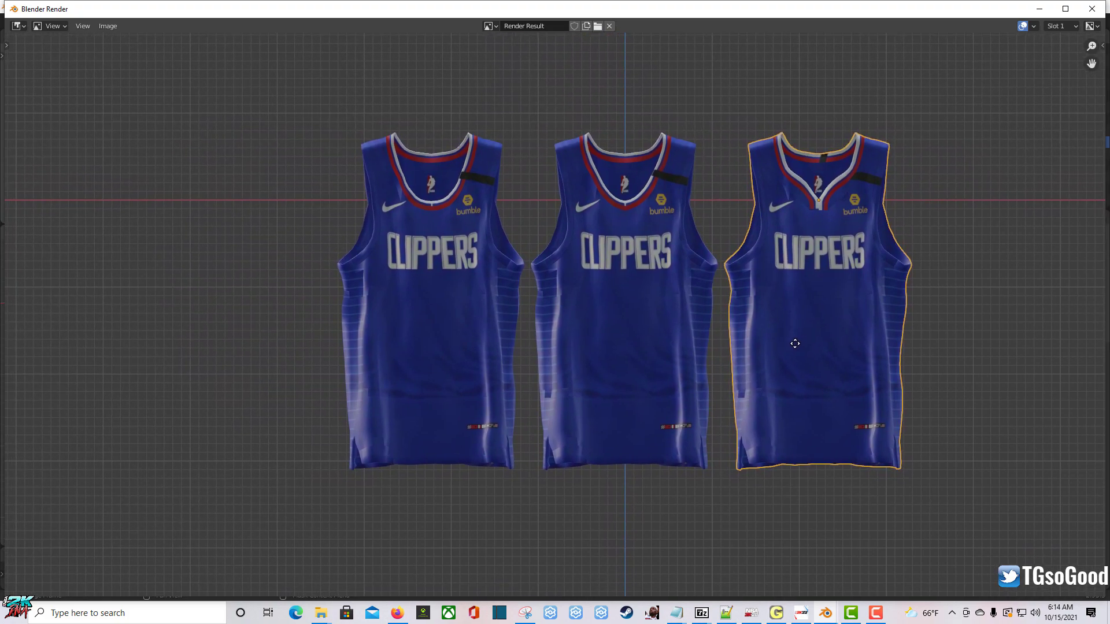
- Close the render window and orbit and zoom around the three jerseys
{"action": "left_click", "coordinate": [1091, 8]}
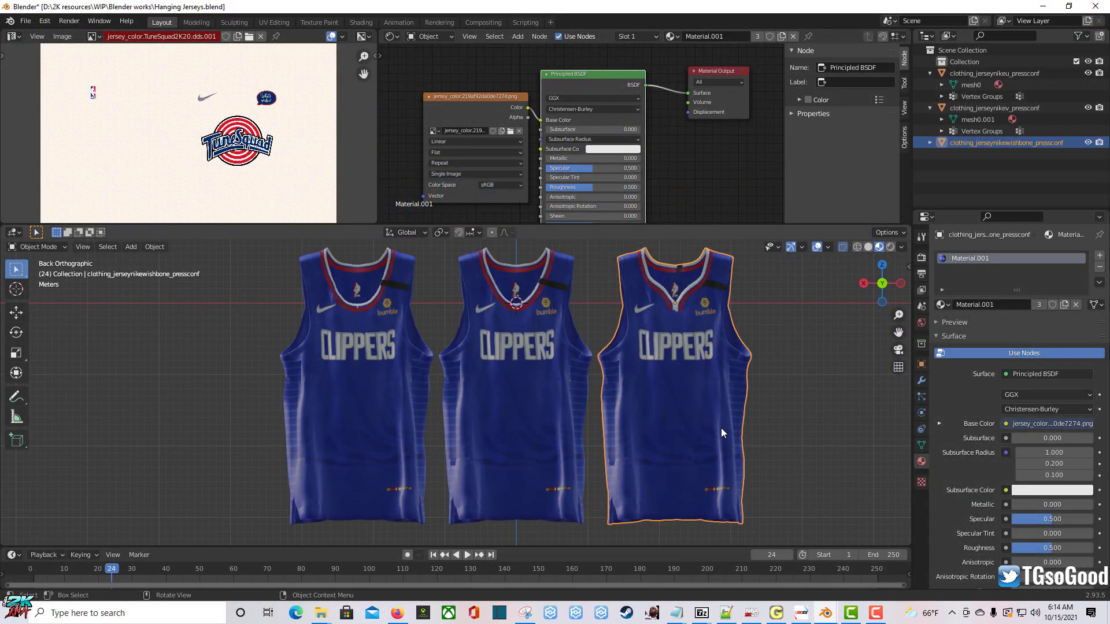
{"action": "middle_click_drag", "start_coordinate": [720, 428], "coordinate": [713, 431]}
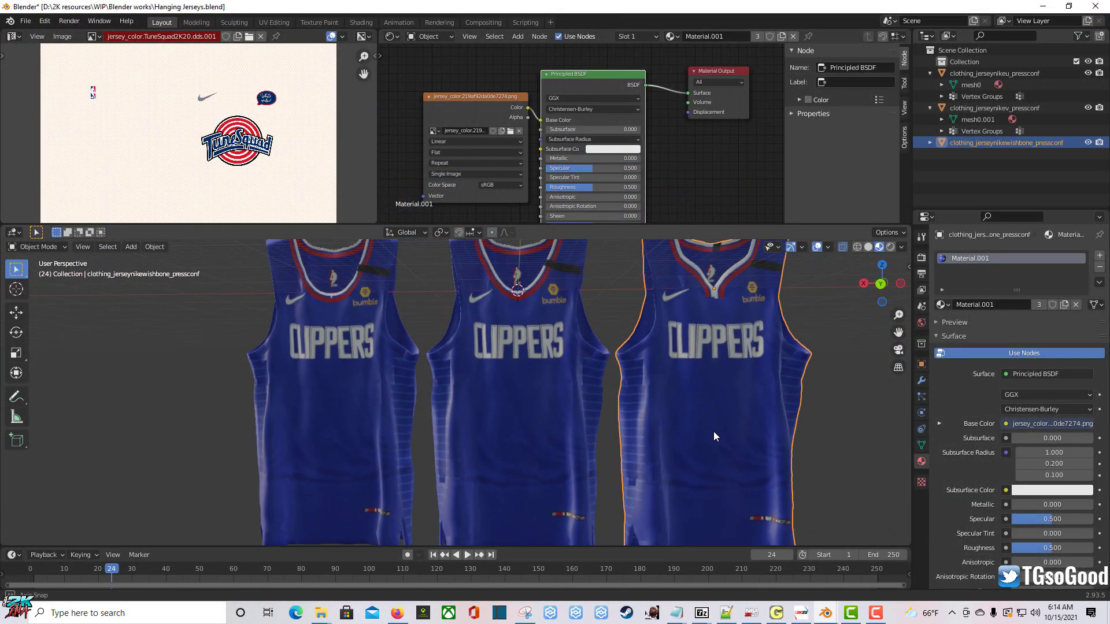
{"action": "scroll", "coordinate": [713, 431], "scroll_direction": "down", "scroll_amount": 2}
{"action": "scroll", "coordinate": [709, 414], "scroll_direction": "down", "scroll_amount": 2}
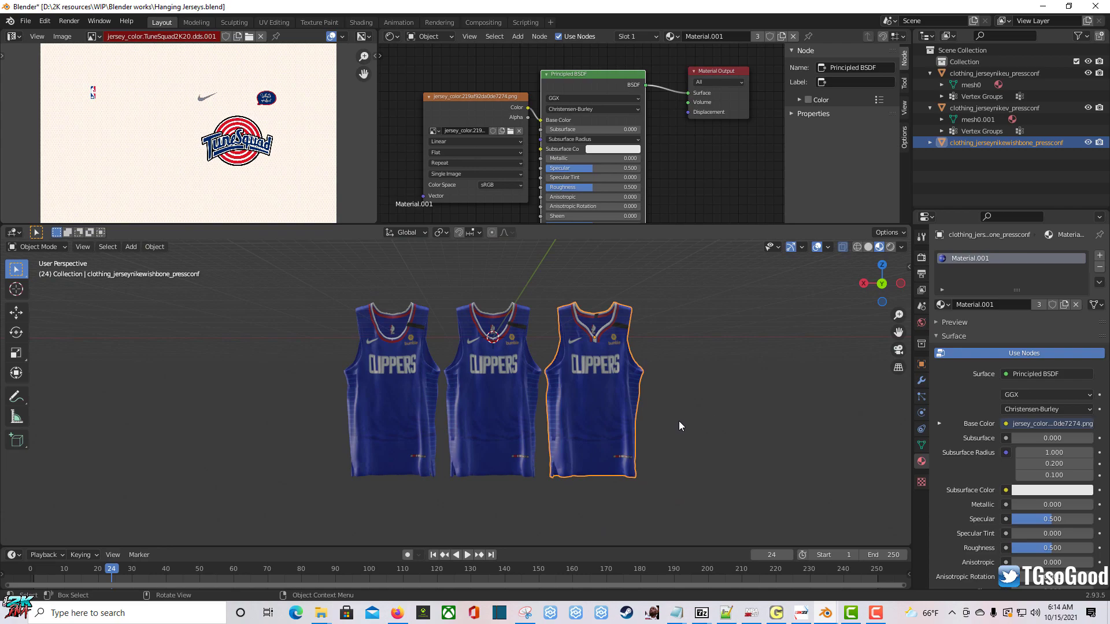
{"action": "scroll", "coordinate": [678, 421], "scroll_direction": "up", "scroll_amount": 2}
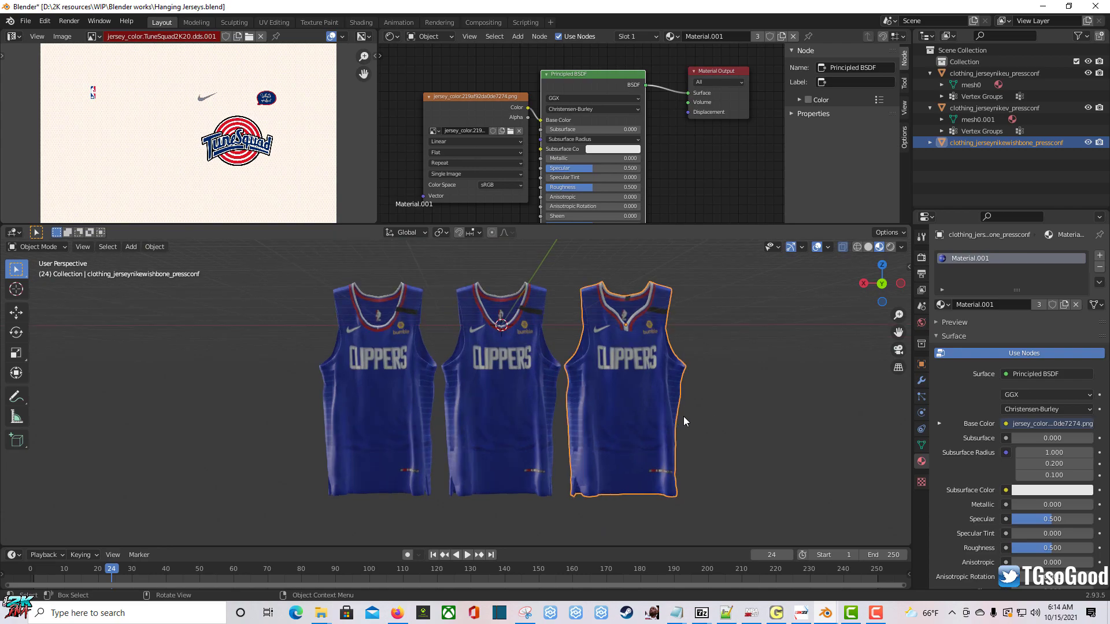
- Settle on a flat Front Orthographic view of the jerseys' plain back and zoom in
{"action": "key", "text": "KP_1"}
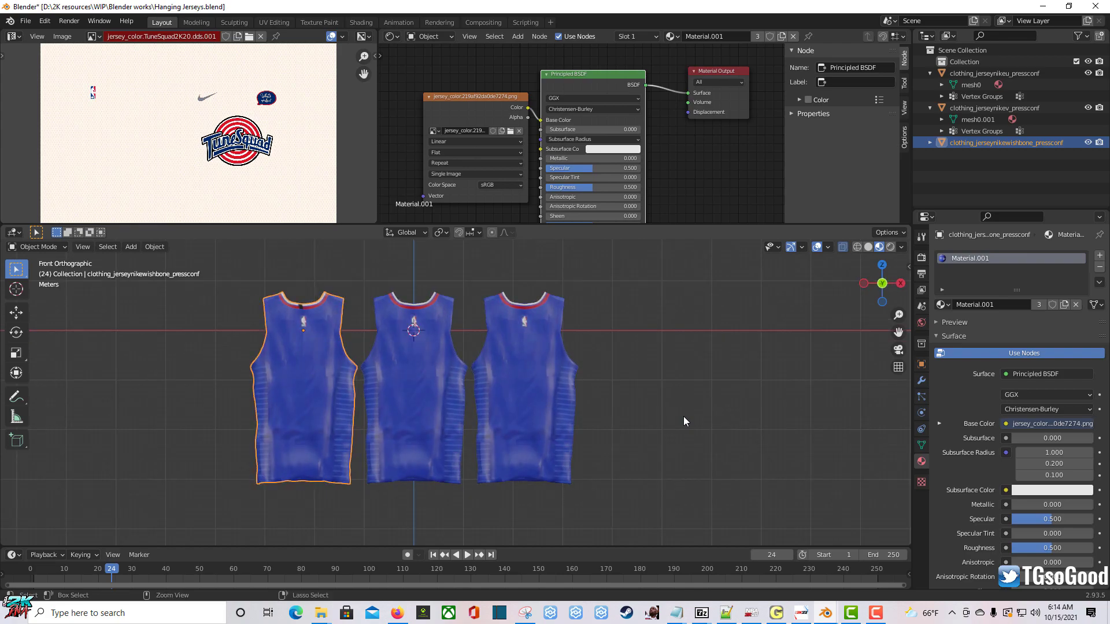
{"action": "key", "text": "ctrl+KP_1"}
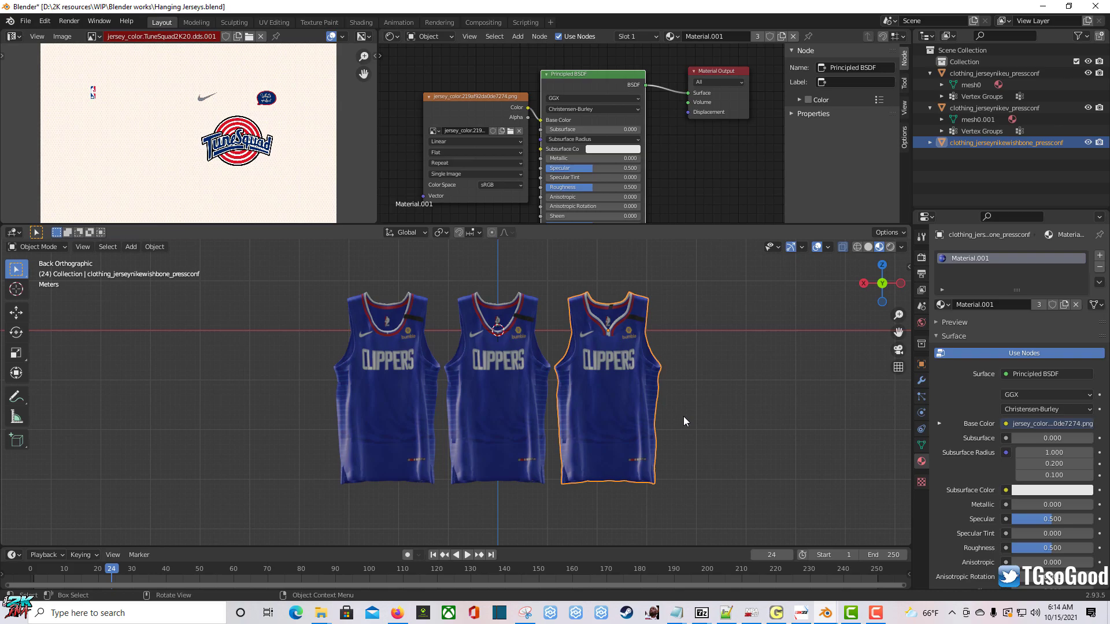
{"action": "key", "text": "KP_1"}
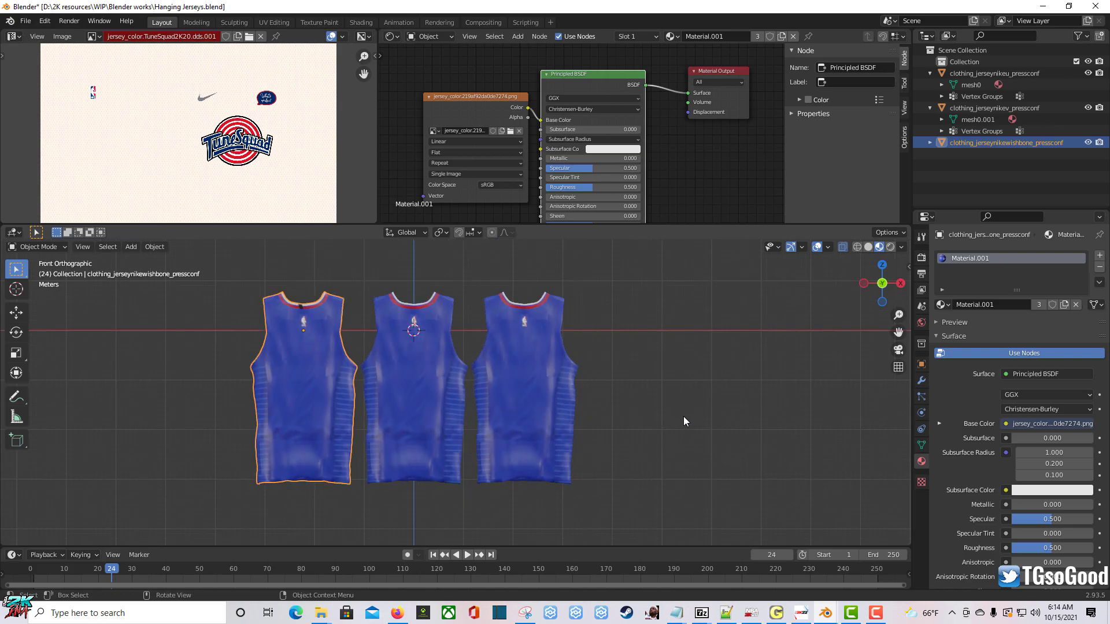
{"action": "scroll", "coordinate": [261, 370], "scroll_direction": "up", "scroll_amount": 1}
{"action": "scroll", "coordinate": [337, 408], "scroll_direction": "up", "scroll_amount": 2}
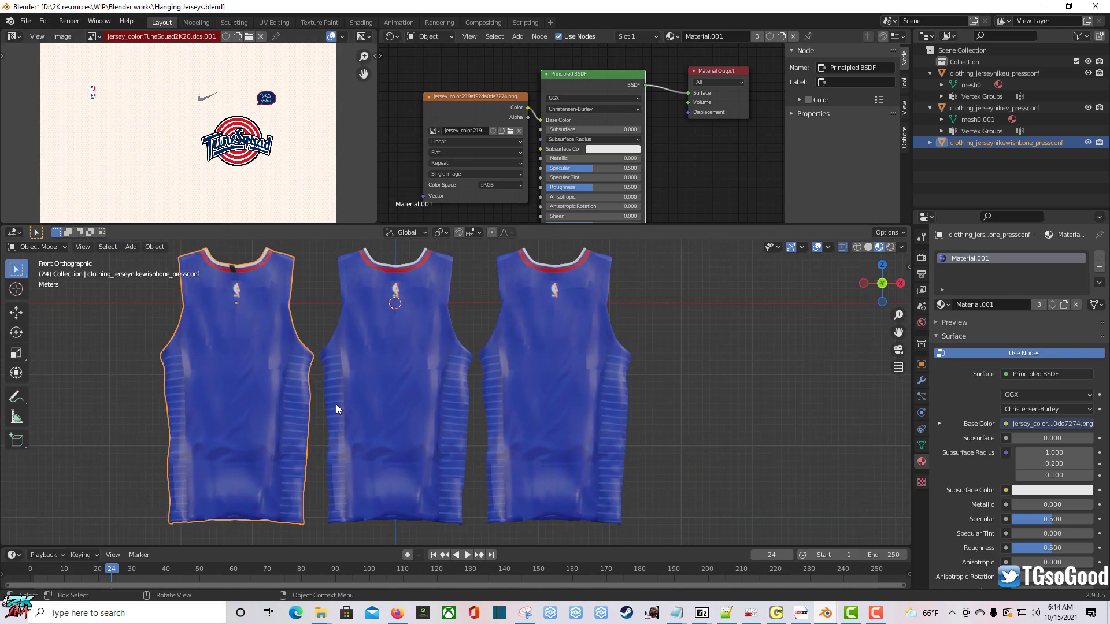
{"action": "left_click", "coordinate": [82, 248]}
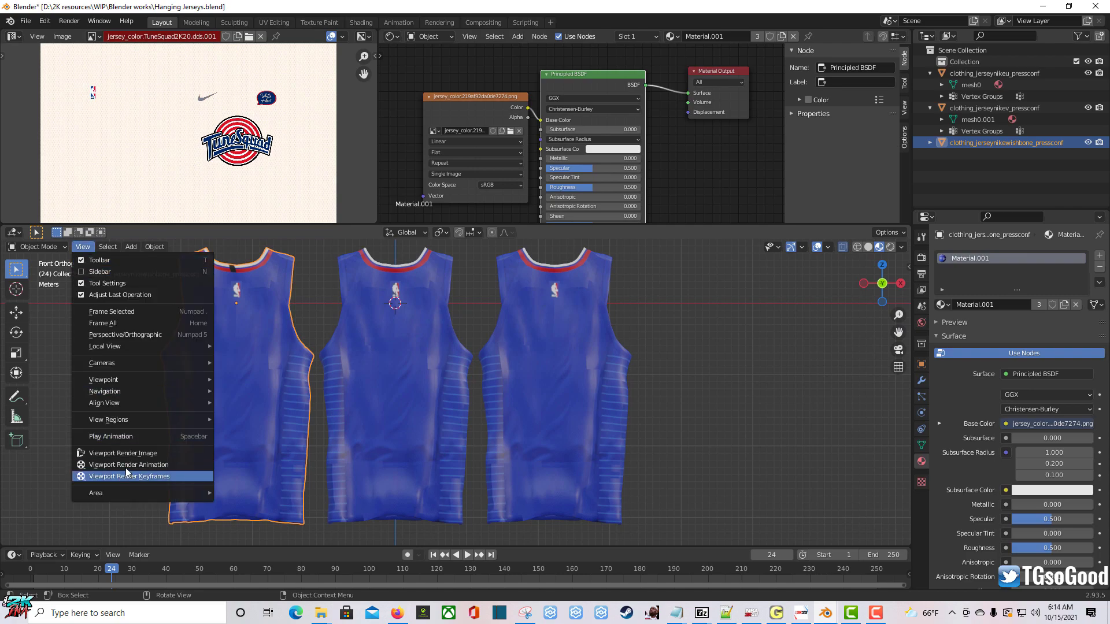
{"action": "left_click", "coordinate": [138, 453]}
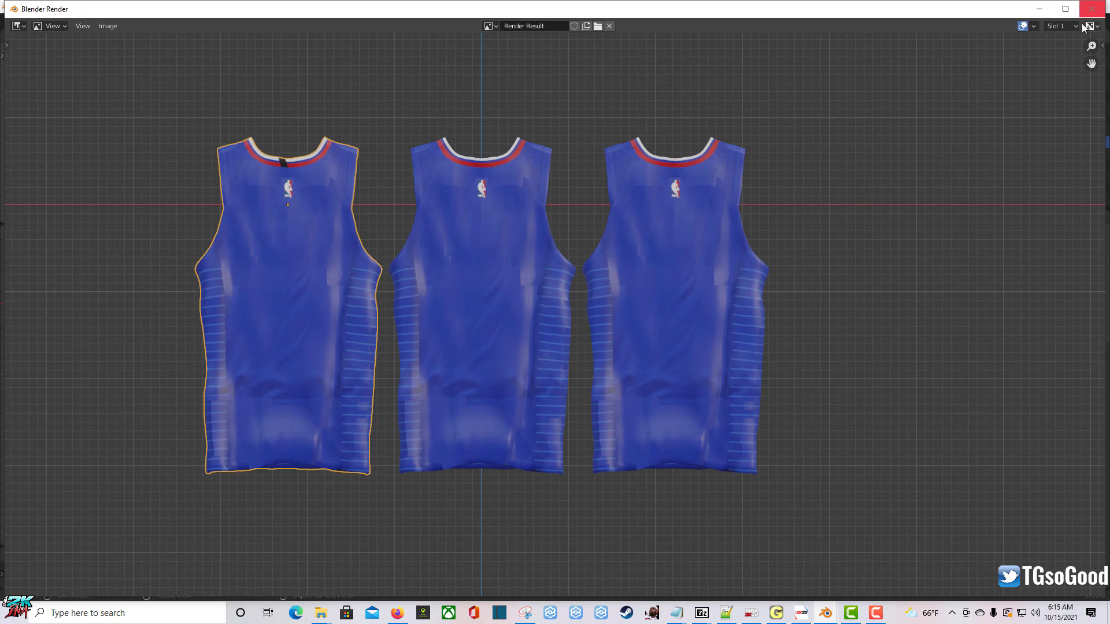
{"action": "left_click", "coordinate": [1091, 9]}
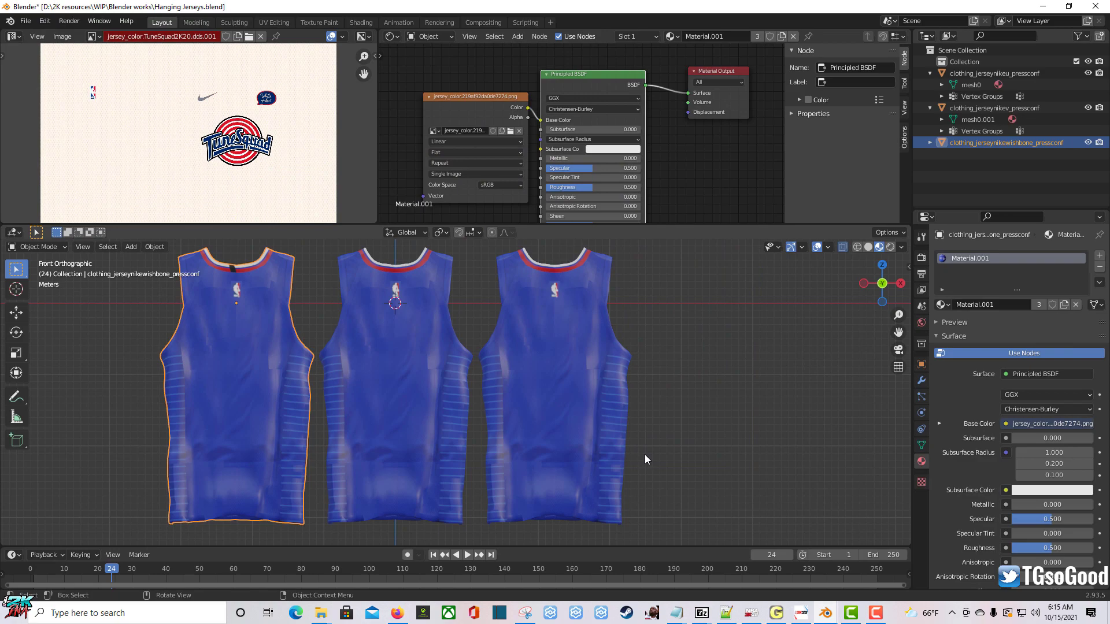
- Apply Subdivision Set level 1 to the V-neck jersey, then view the lettered side in Back Orthographic
{"action": "mouse_move", "coordinate": [352, 437]}
{"action": "middle_mouse_down"}
{"action": "mouse_move", "coordinate": [397, 419]}
{"action": "mouse_move", "coordinate": [366, 446]}
{"action": "mouse_move", "coordinate": [224, 418]}
{"action": "middle_mouse_up"}
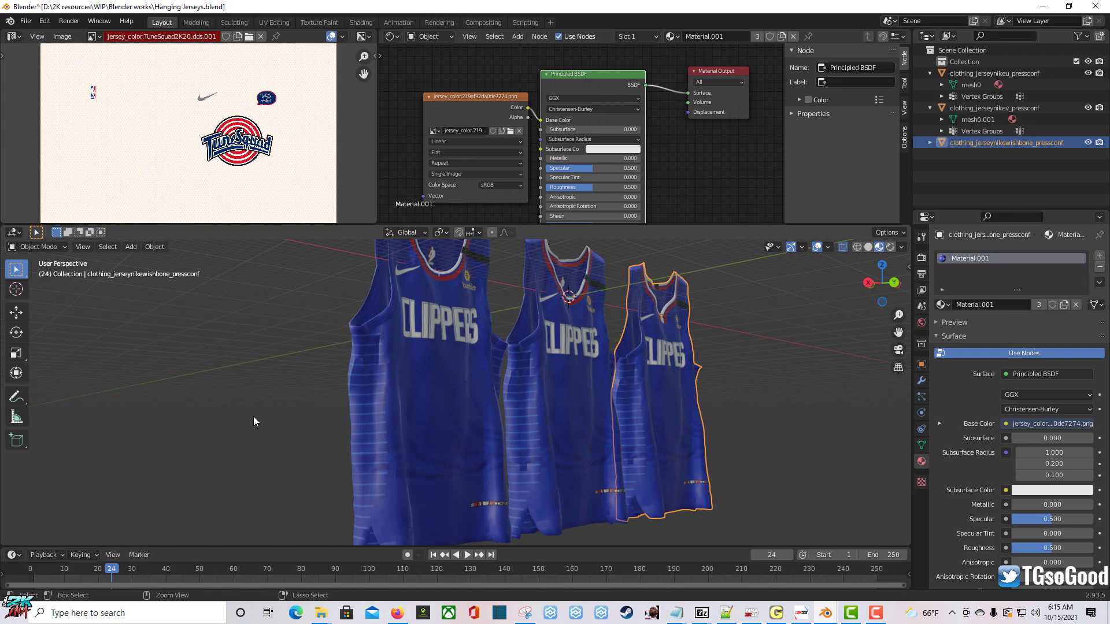
{"action": "key", "text": "ctrl+1"}
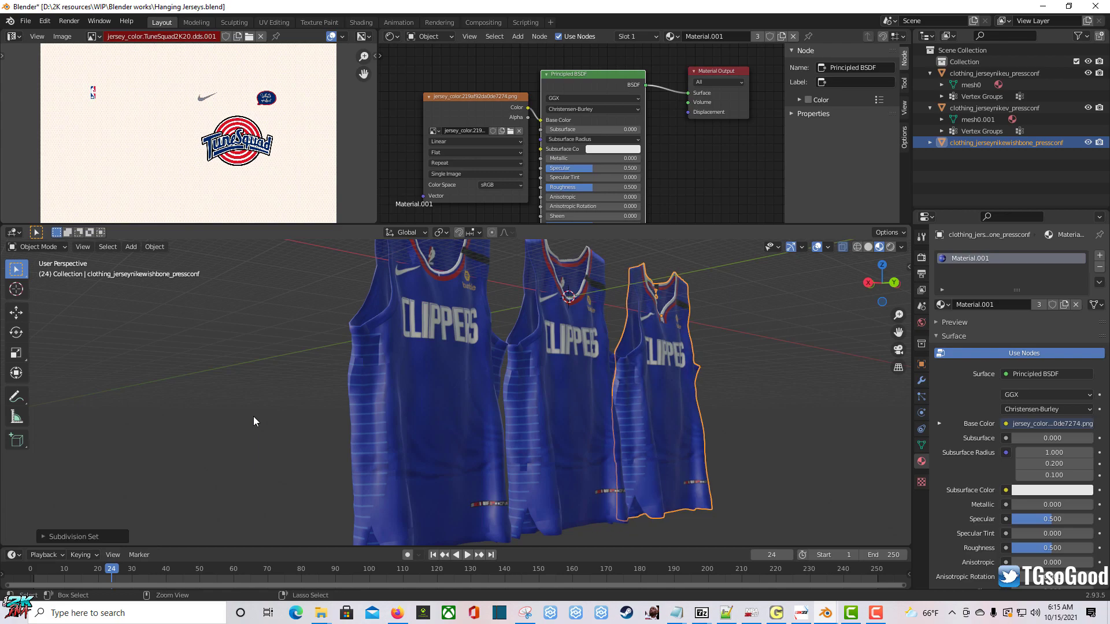
{"action": "key", "text": "ctrl+KP_1"}
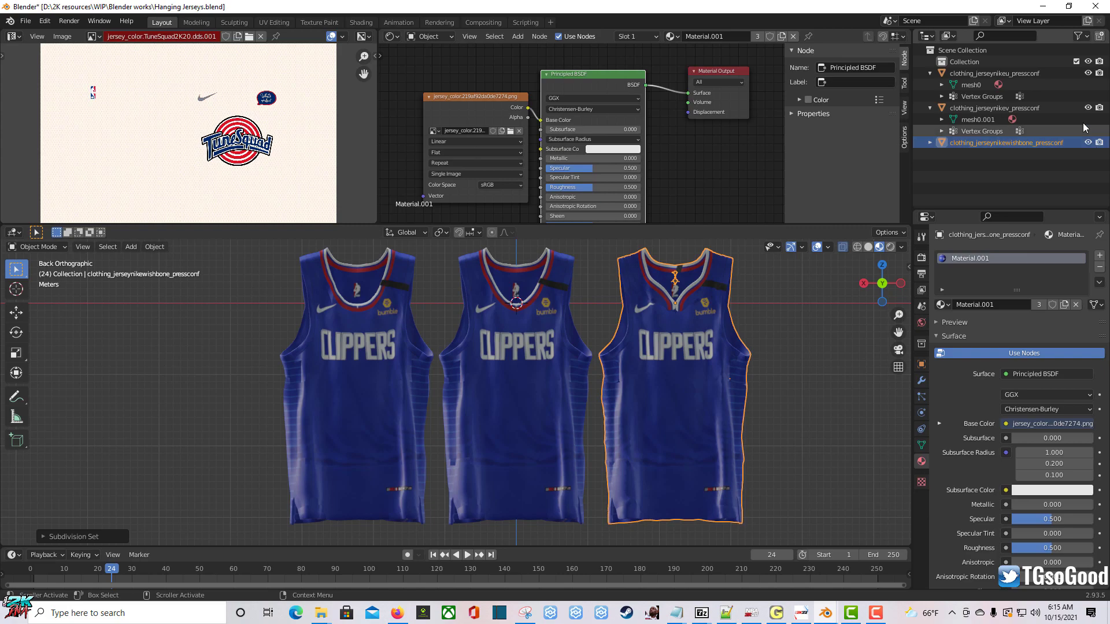
{"action": "left_click", "coordinate": [1088, 74]}
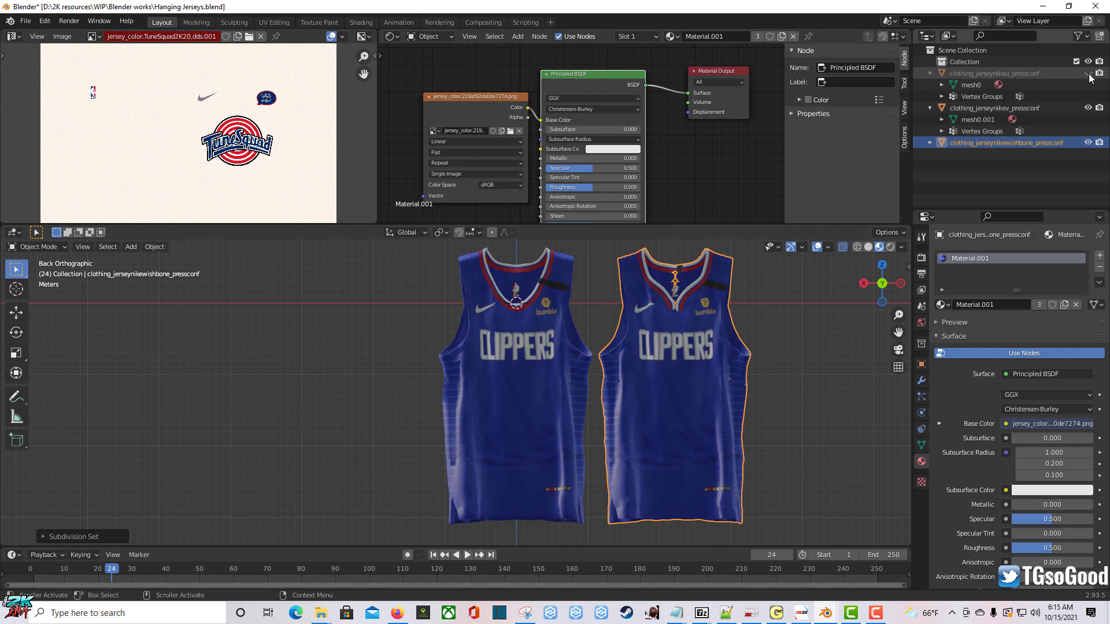
{"action": "left_click", "coordinate": [1088, 108]}
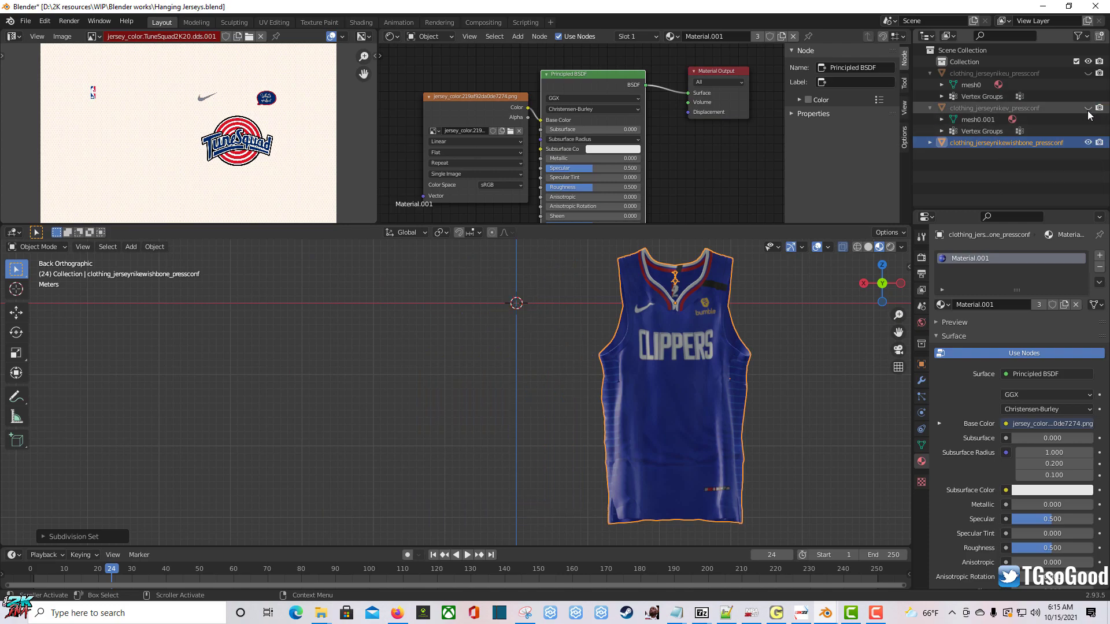
{"action": "left_click", "coordinate": [1087, 108]}
{"action": "left_click", "coordinate": [1088, 142]}
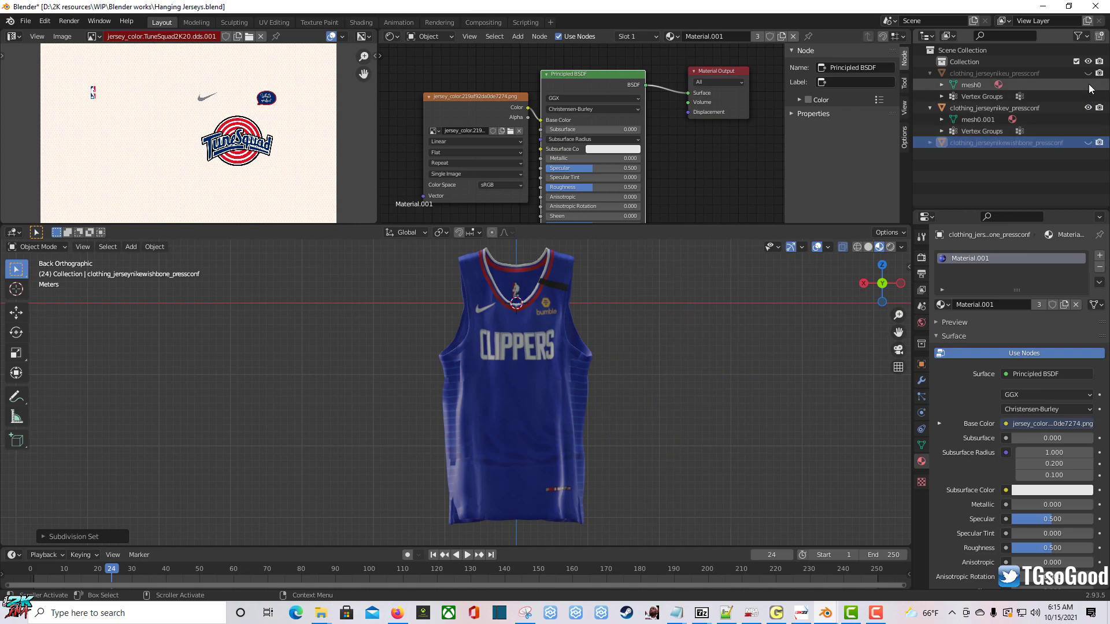
{"action": "left_click", "coordinate": [1089, 74]}
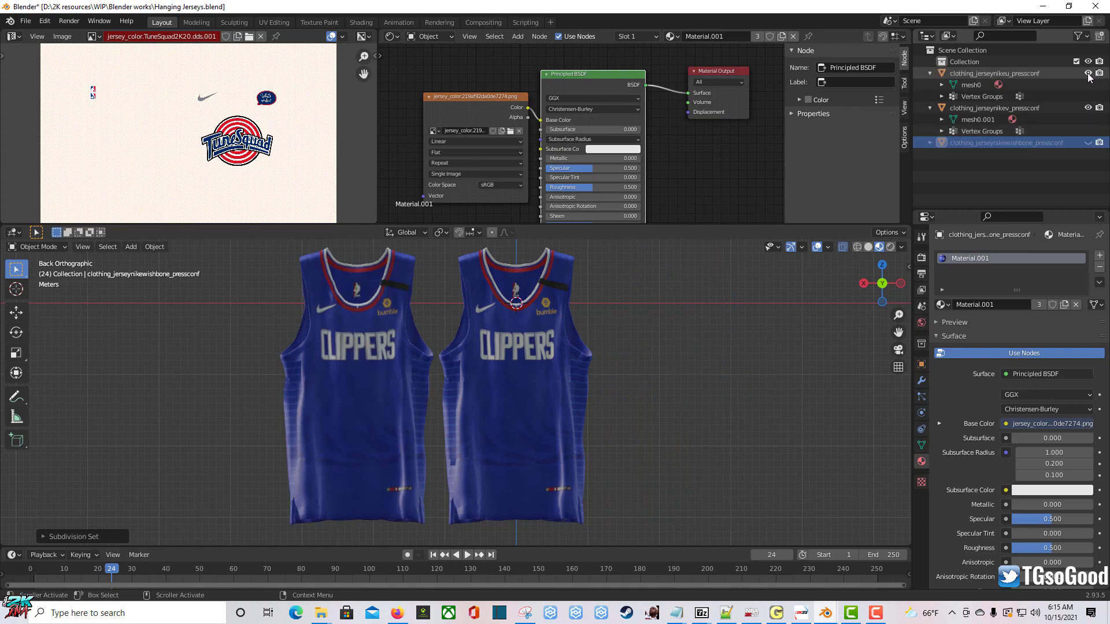
{"action": "left_click", "coordinate": [1088, 108]}
{"action": "left_click", "coordinate": [1087, 108]}
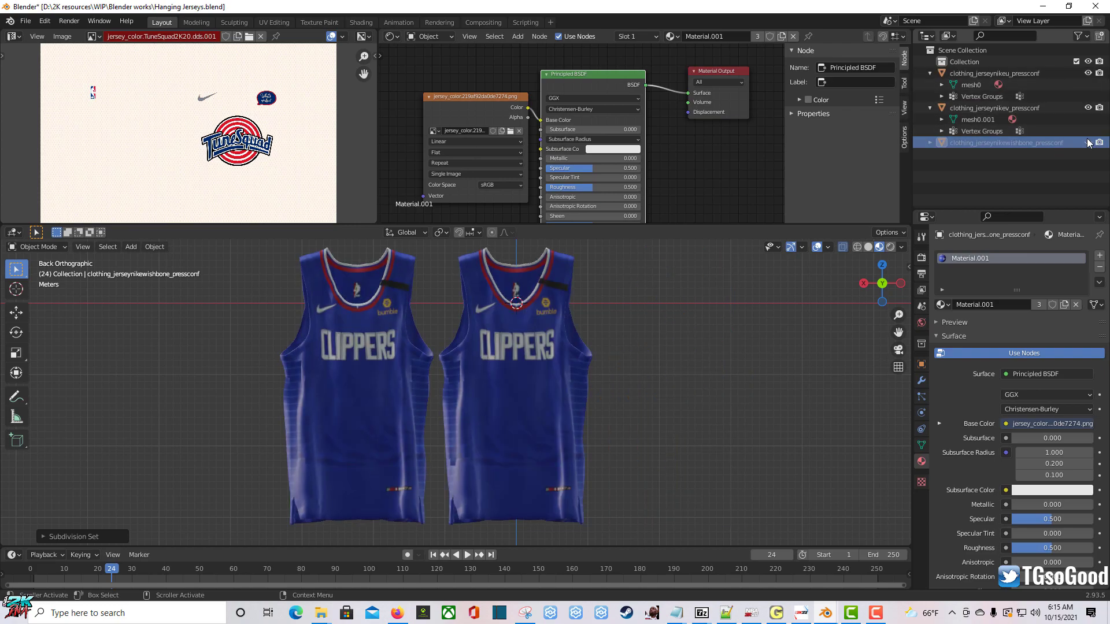
{"action": "left_click", "coordinate": [1087, 142]}
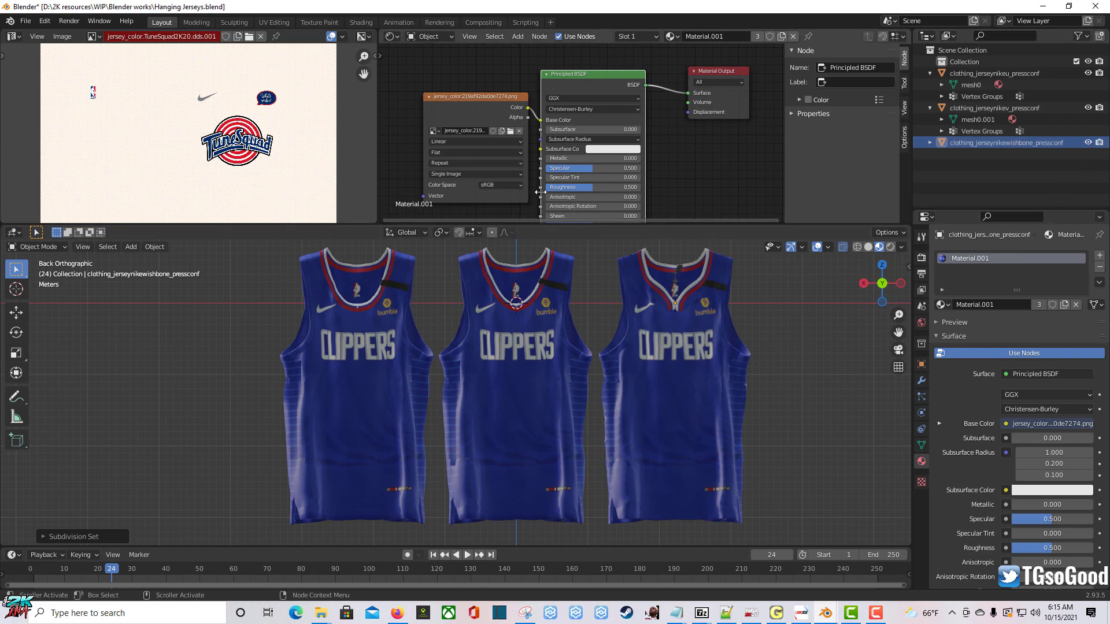
- Load jersey_color.TuneSquad2K20.dds from MJ Textures and lower Specular to about 0.441
{"action": "left_click", "coordinate": [509, 131]}
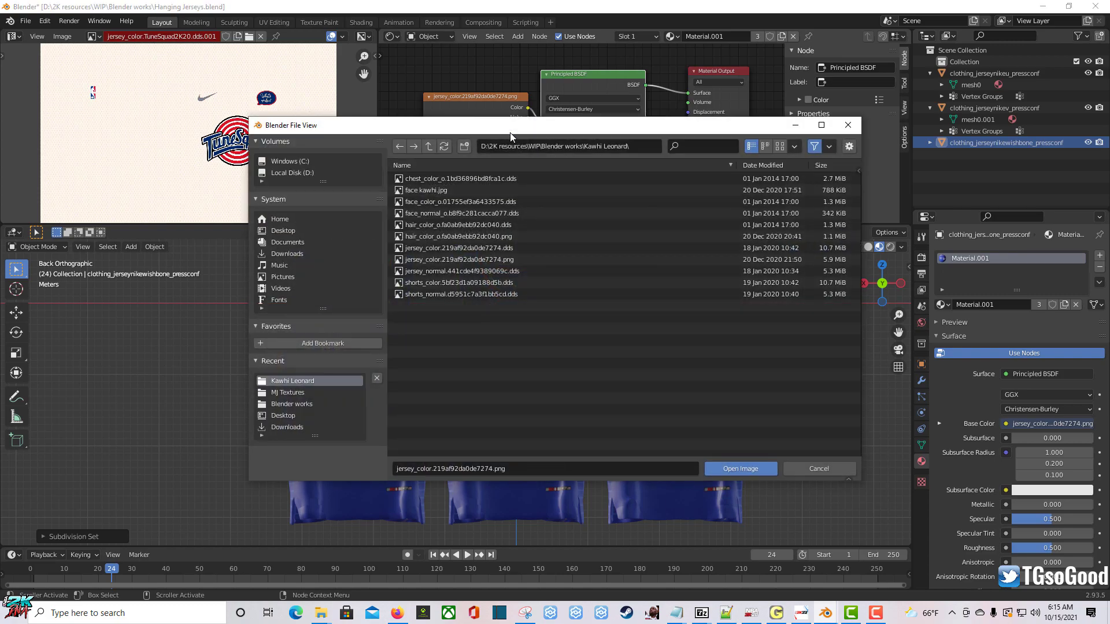
{"action": "left_click", "coordinate": [430, 147]}
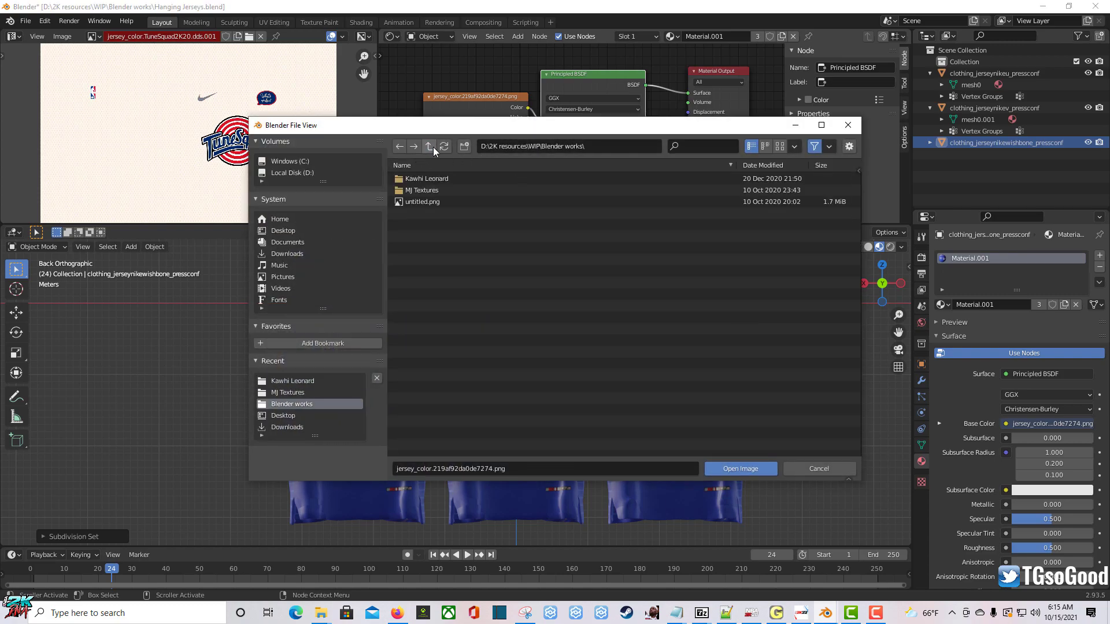
{"action": "left_click", "coordinate": [425, 190]}
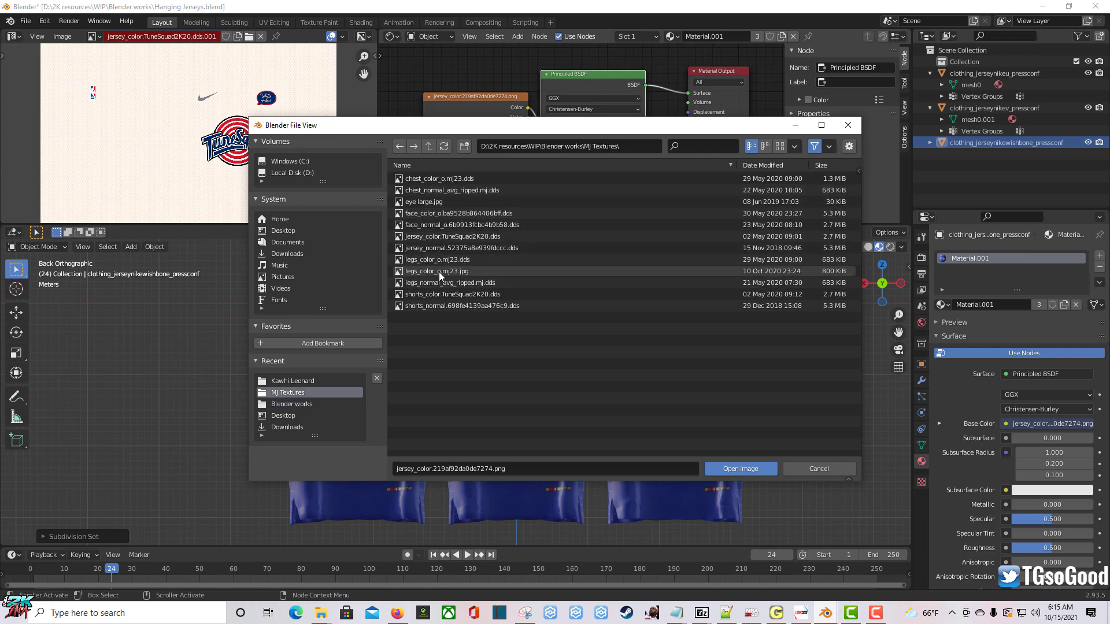
{"action": "double_click", "coordinate": [448, 236]}
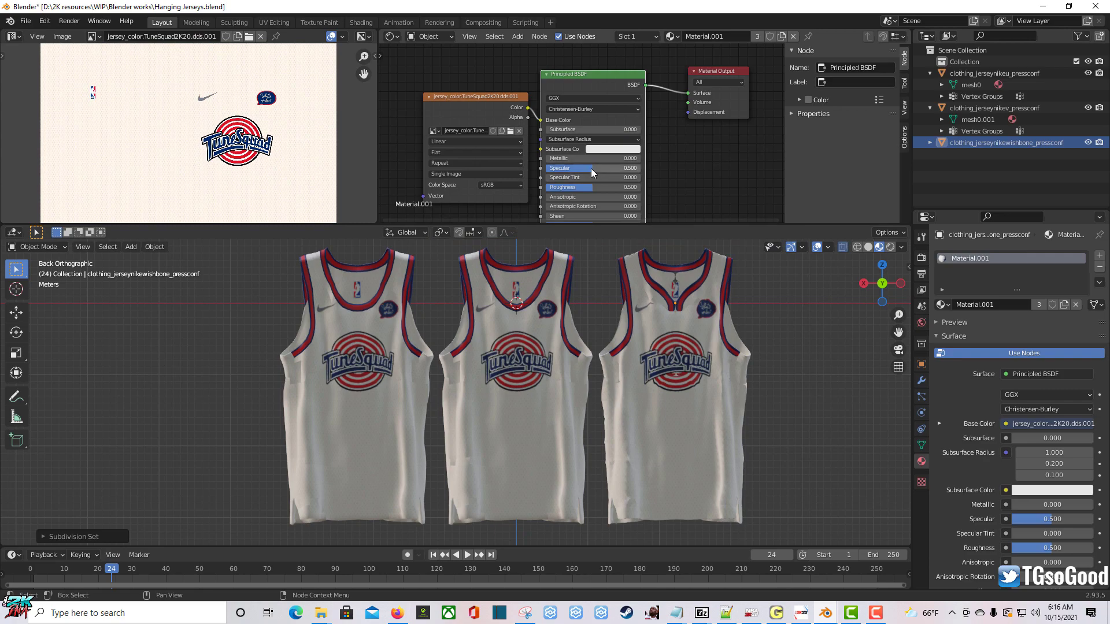
{"action": "mouse_move", "coordinate": [589, 168]}
{"action": "left_mouse_down"}
{"action": "mouse_move", "coordinate": [637, 168]}
{"action": "mouse_move", "coordinate": [546, 169]}
{"action": "mouse_move", "coordinate": [639, 168]}
{"action": "mouse_move", "coordinate": [547, 168]}
{"action": "mouse_move", "coordinate": [636, 168]}
{"action": "mouse_move", "coordinate": [586, 168]}
{"action": "left_mouse_up"}
- Reload the TuneSquad jersey texture from the MJ Textures folder into the Image Texture node
{"action": "left_click", "coordinate": [509, 131]}
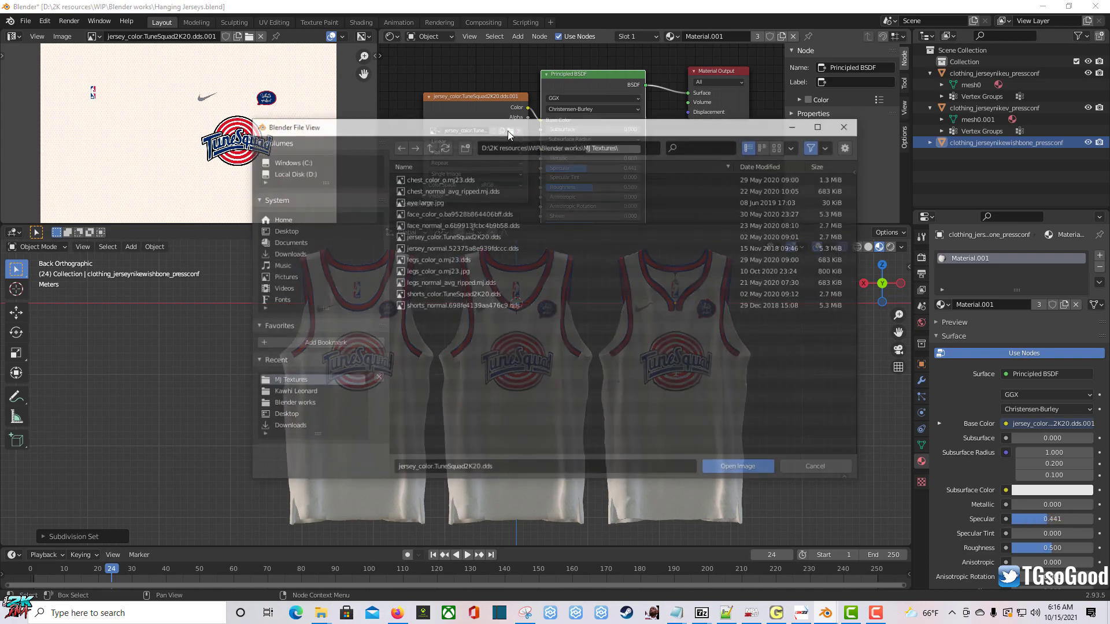
{"action": "left_click", "coordinate": [431, 147]}
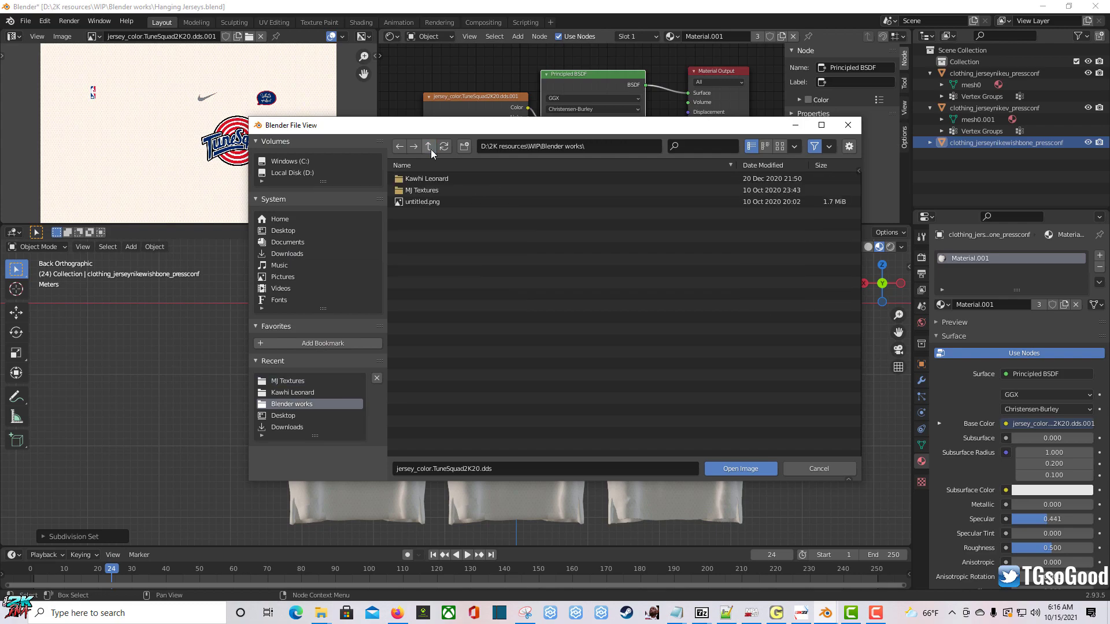
{"action": "double_click", "coordinate": [420, 173]}
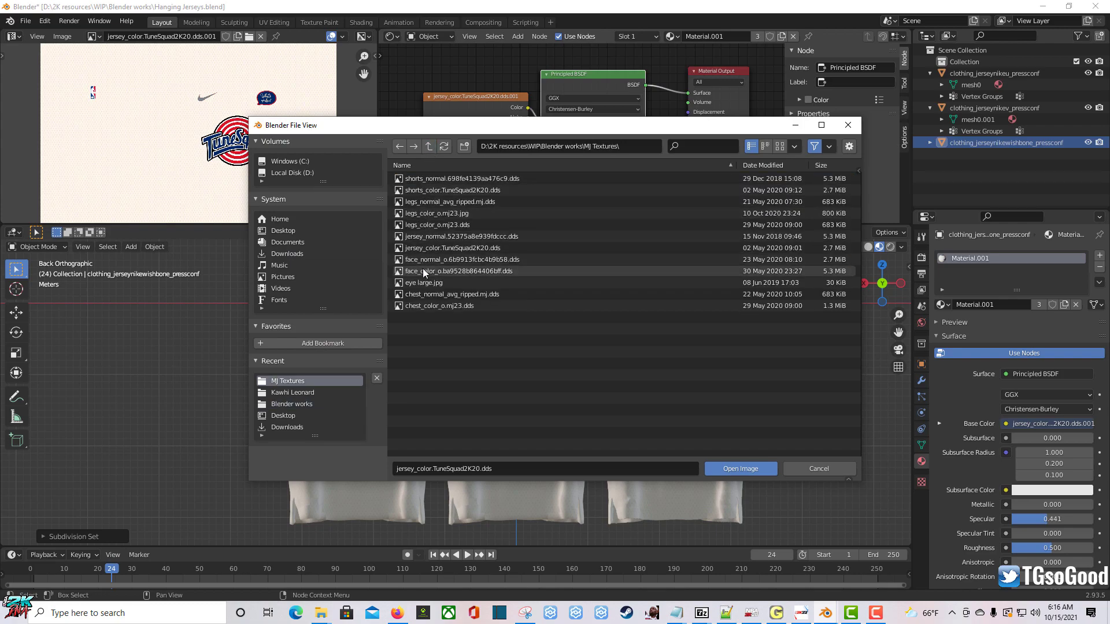
{"action": "double_click", "coordinate": [473, 246]}
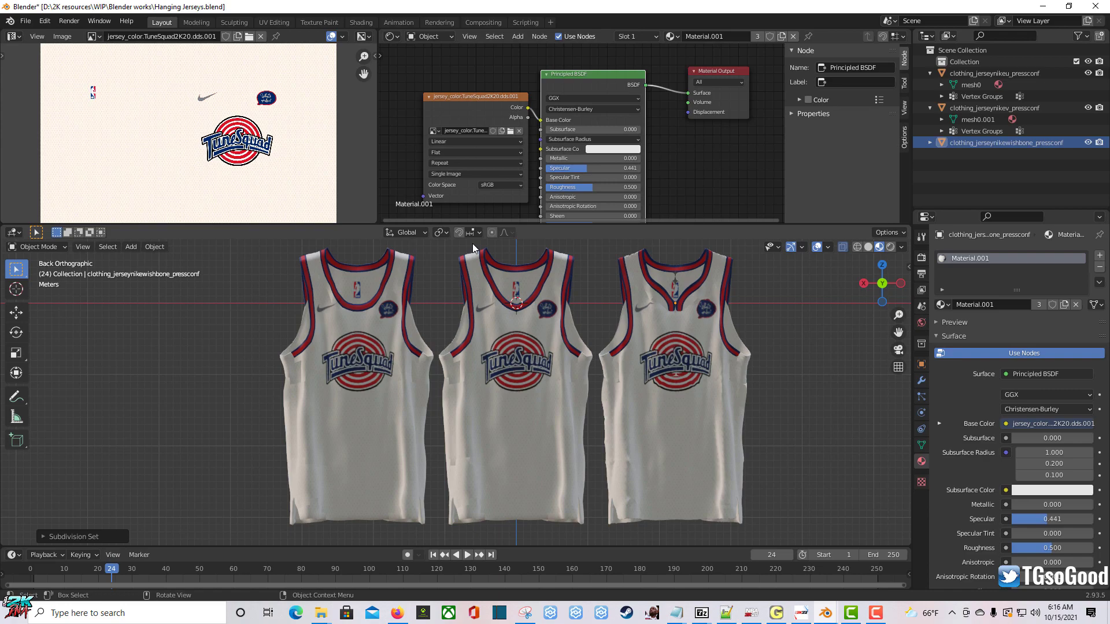
- Load the Clippers jersey_color .dds texture from the Kawhi Leonard folder
{"action": "left_click", "coordinate": [509, 132]}
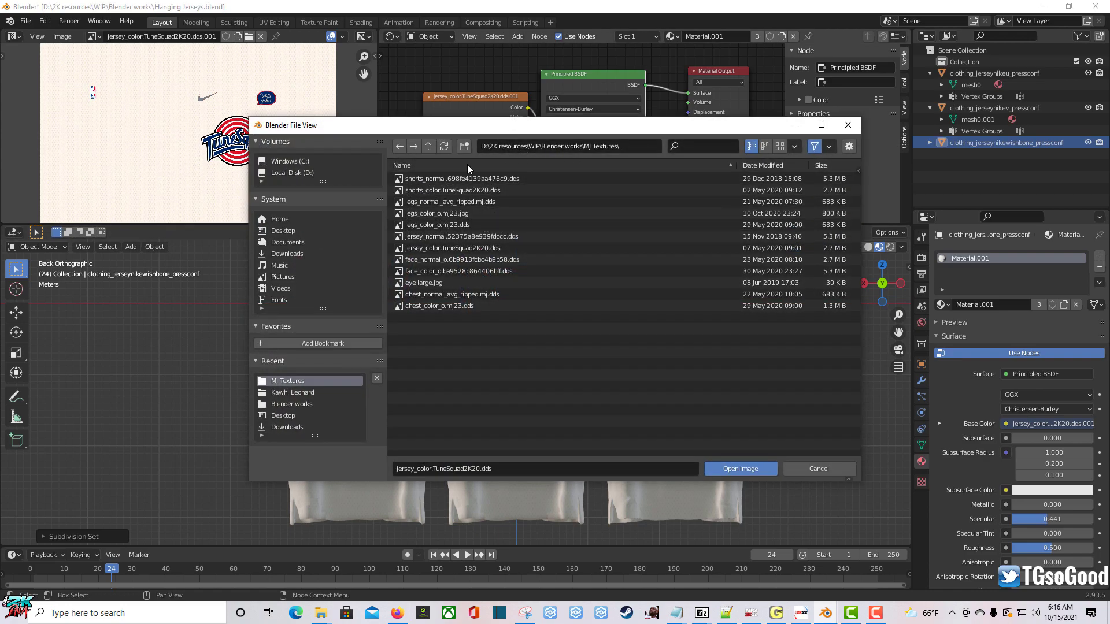
{"action": "left_click", "coordinate": [429, 146]}
{"action": "double_click", "coordinate": [433, 186]}
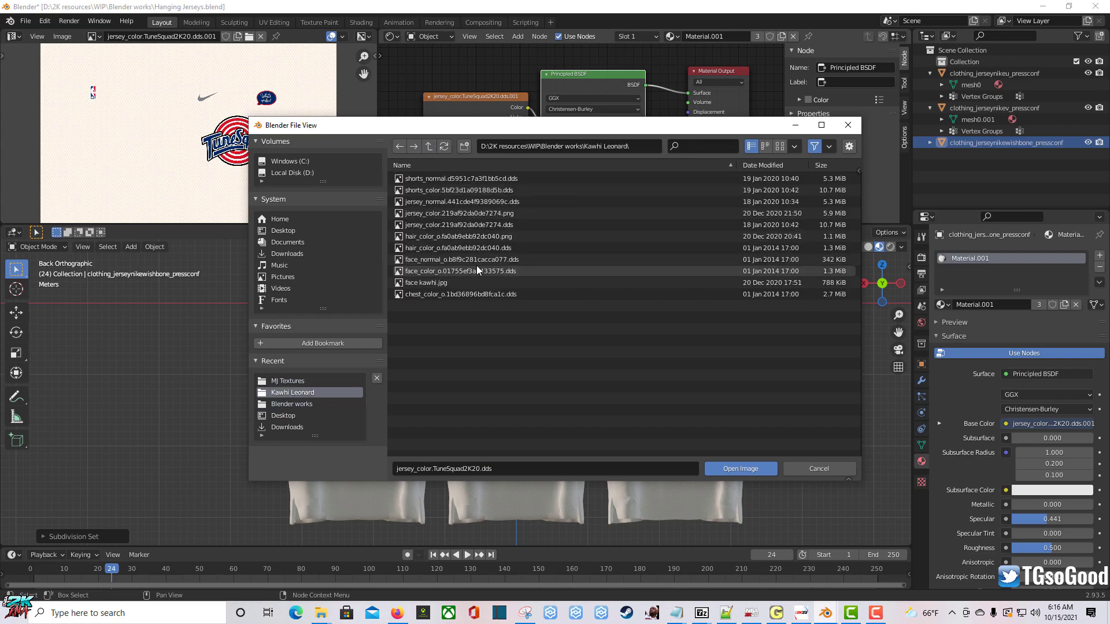
{"action": "double_click", "coordinate": [491, 225]}
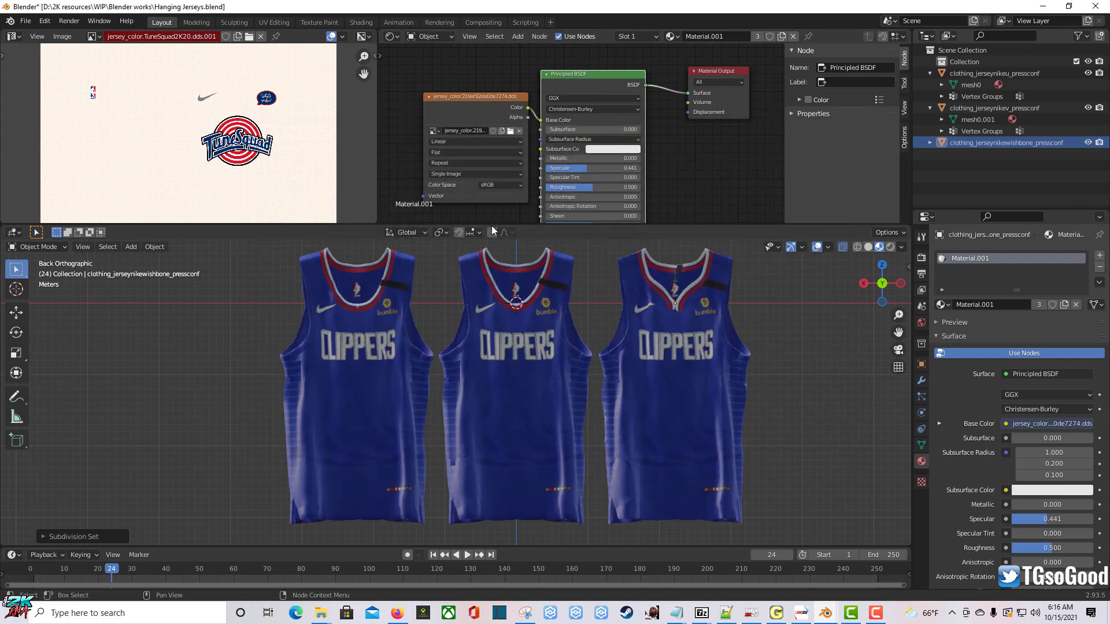
- Set Principled BSDF Specular to 0 and Roughness to 0.441, then view the jerseys at an angle
{"action": "mouse_move", "coordinate": [585, 169]}
{"action": "left_mouse_down"}
{"action": "mouse_move", "coordinate": [658, 169]}
{"action": "mouse_move", "coordinate": [549, 168]}
{"action": "left_mouse_up"}
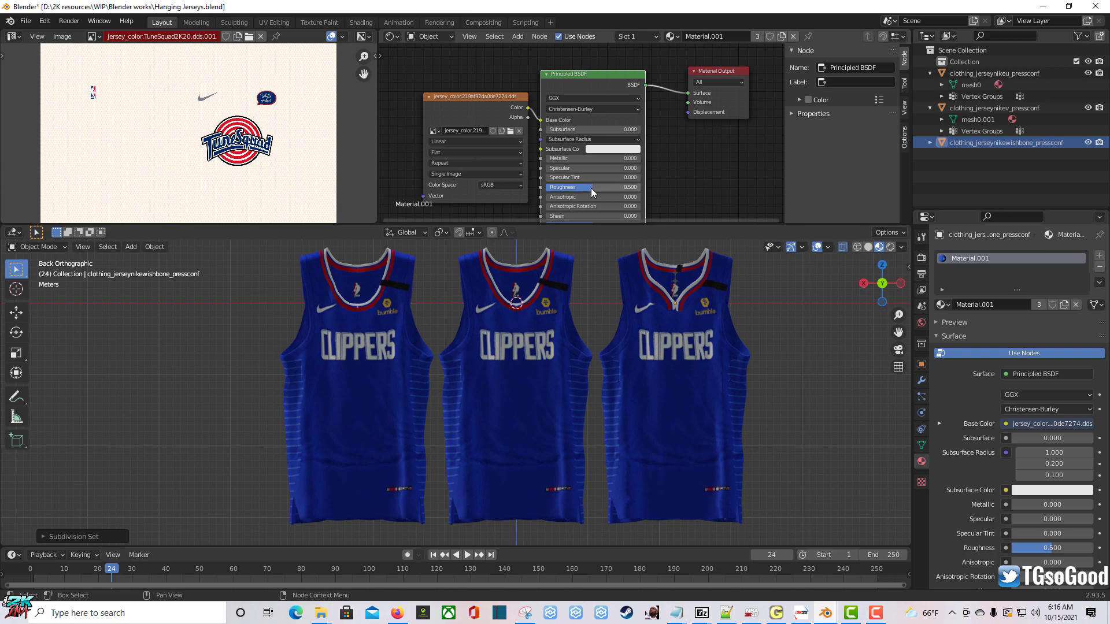
{"action": "mouse_move", "coordinate": [591, 188]}
{"action": "left_mouse_down"}
{"action": "mouse_move", "coordinate": [639, 187]}
{"action": "mouse_move", "coordinate": [587, 188]}
{"action": "left_mouse_up"}
{"action": "mouse_move", "coordinate": [657, 352]}
{"action": "middle_mouse_down"}
{"action": "mouse_move", "coordinate": [492, 356]}
{"action": "mouse_move", "coordinate": [693, 361]}
{"action": "mouse_move", "coordinate": [655, 348]}
{"action": "mouse_move", "coordinate": [656, 371]}
{"action": "mouse_move", "coordinate": [646, 373]}
{"action": "middle_mouse_up"}
{"action": "scroll", "coordinate": [655, 348], "scroll_direction": "down", "scroll_amount": 1}
{"action": "scroll", "coordinate": [703, 352], "scroll_direction": "down", "scroll_amount": 1}
{"action": "scroll", "coordinate": [657, 368], "scroll_direction": "down", "scroll_amount": 1}
{"action": "scroll", "coordinate": [642, 370], "scroll_direction": "down", "scroll_amount": 1}
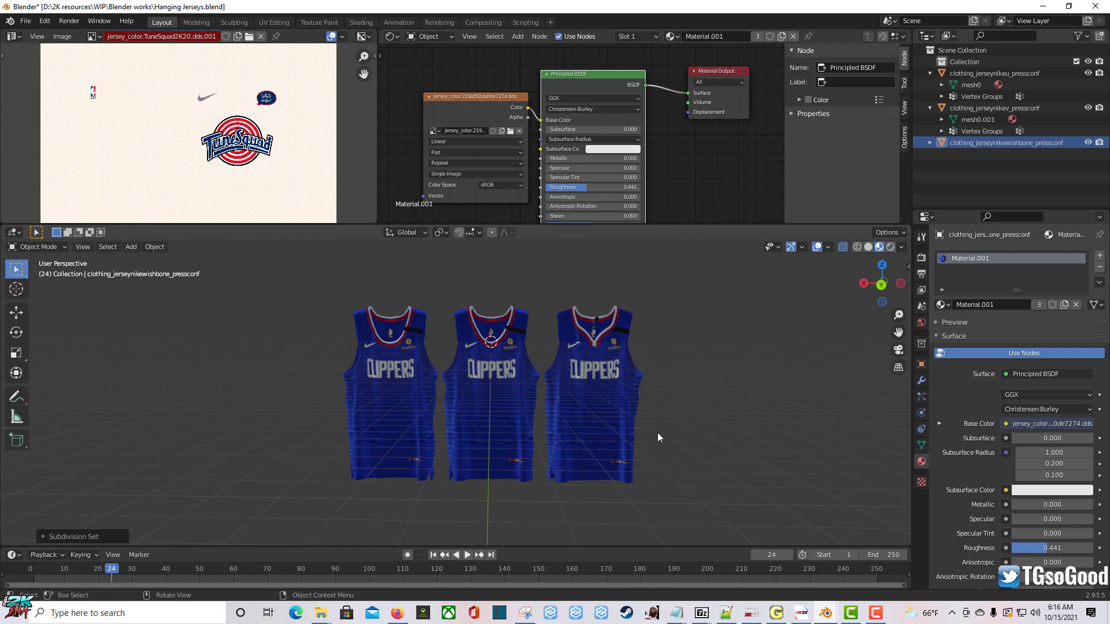
- Zoom, then switch to Back Orthographic view (Ctrl+Numpad 1) of the three Clippers jerseys
{"action": "scroll", "coordinate": [656, 432], "scroll_direction": "up", "scroll_amount": 2}
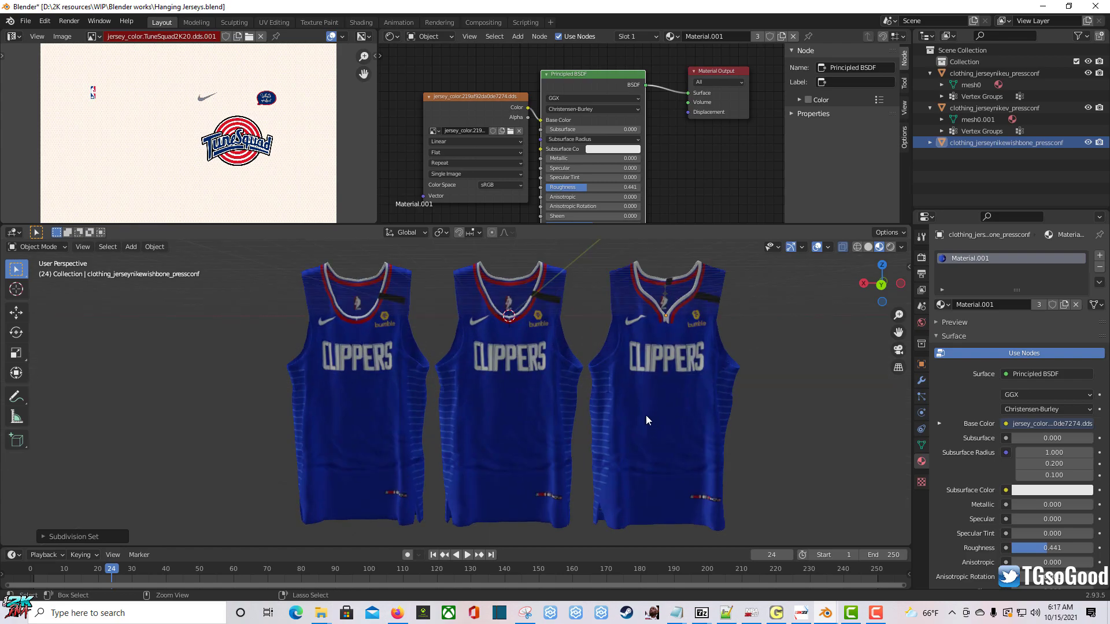
{"action": "key", "text": "ctrl+KP_1"}
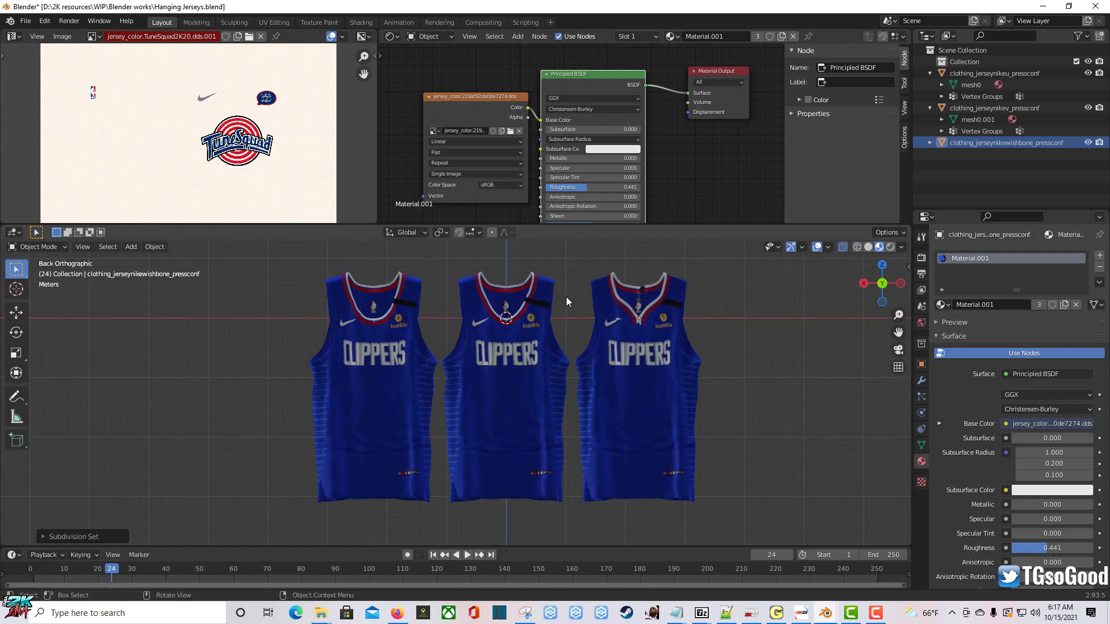